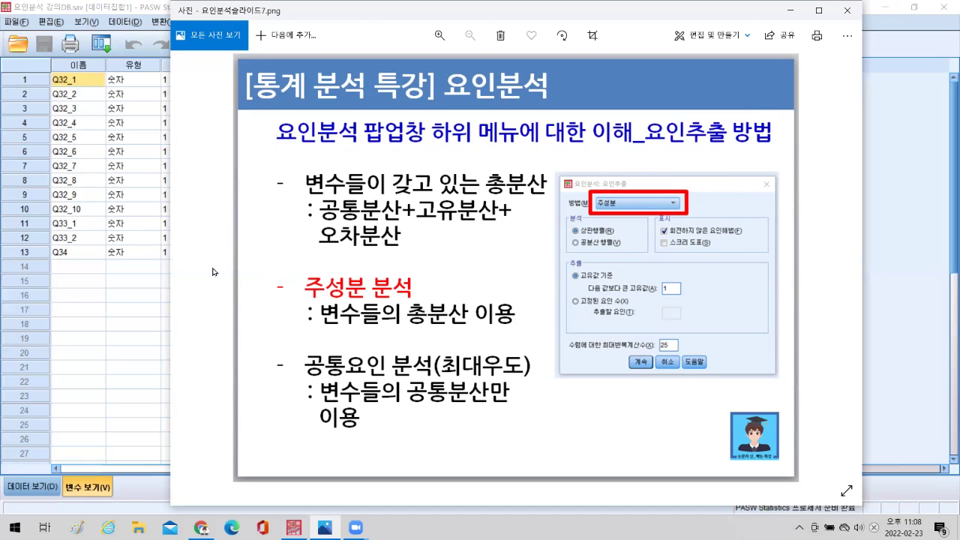
Review the factor analysis slides on extraction method, number of factors, rotation, the example results table and tips, then return to the data editor
click(187, 264)
click(187, 264)
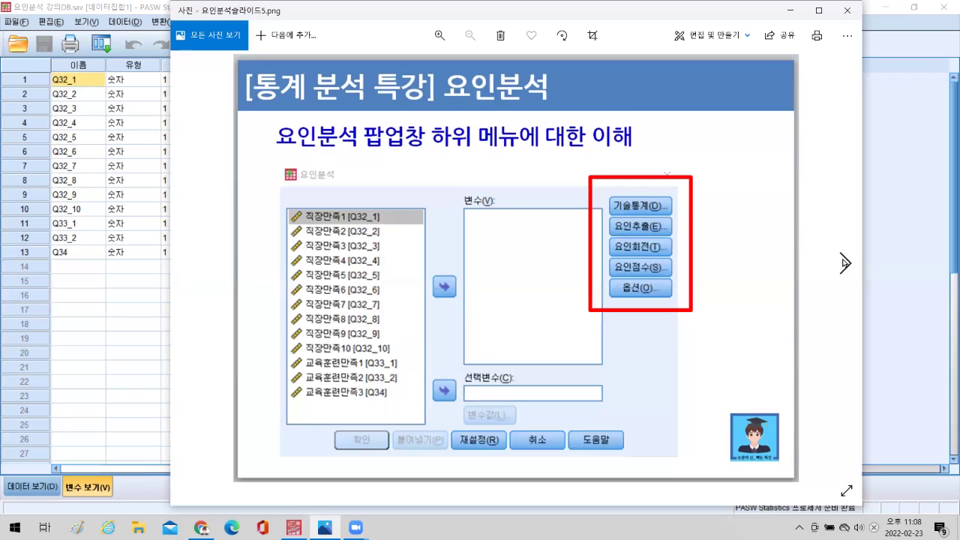
click(837, 255)
click(837, 254)
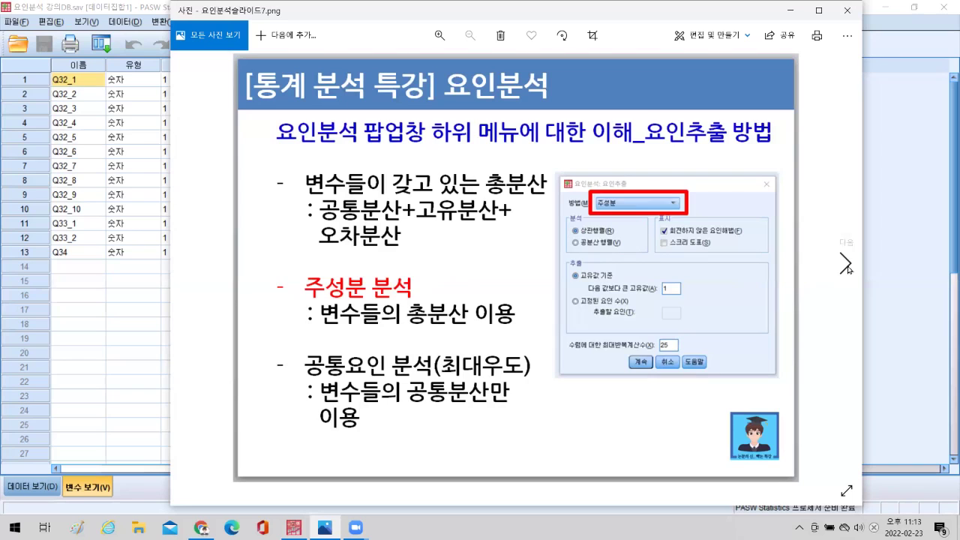
click(845, 263)
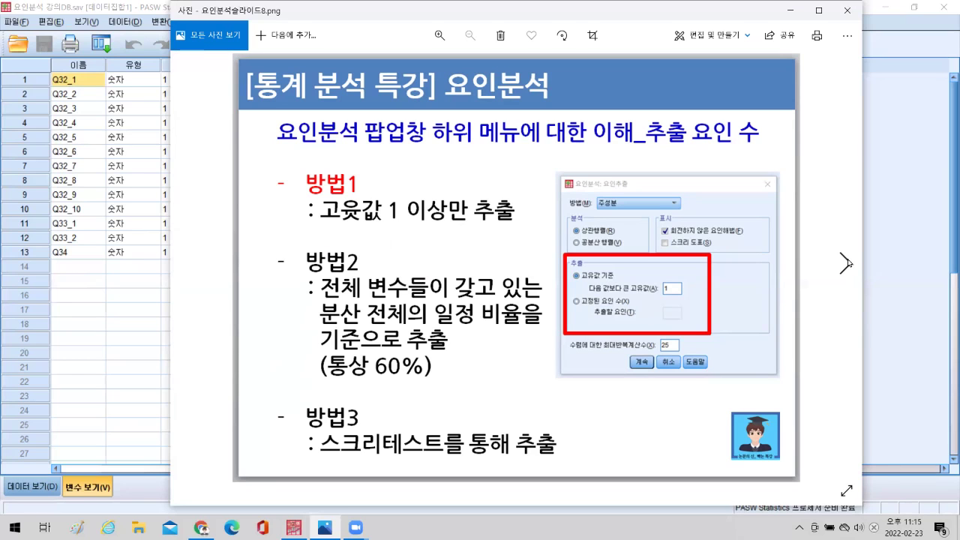
click(846, 262)
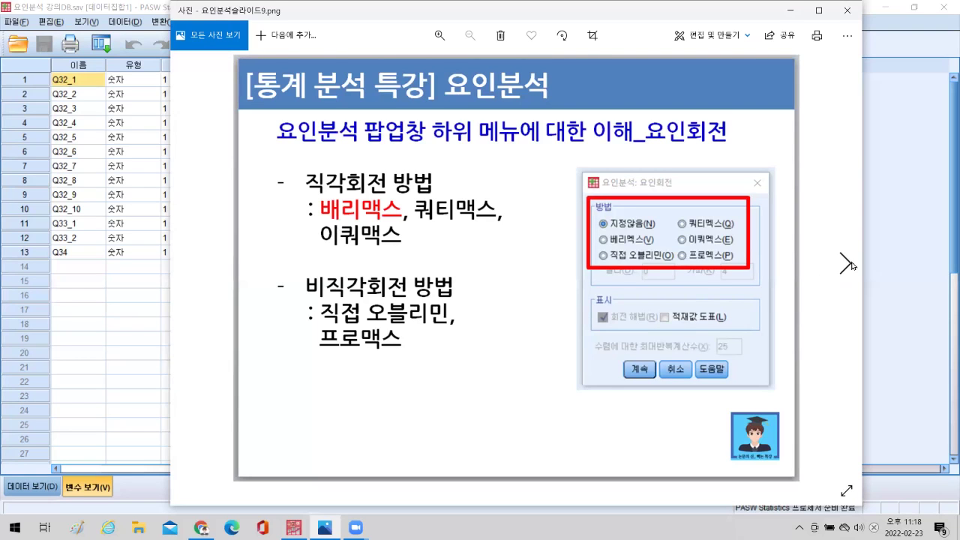
click(847, 264)
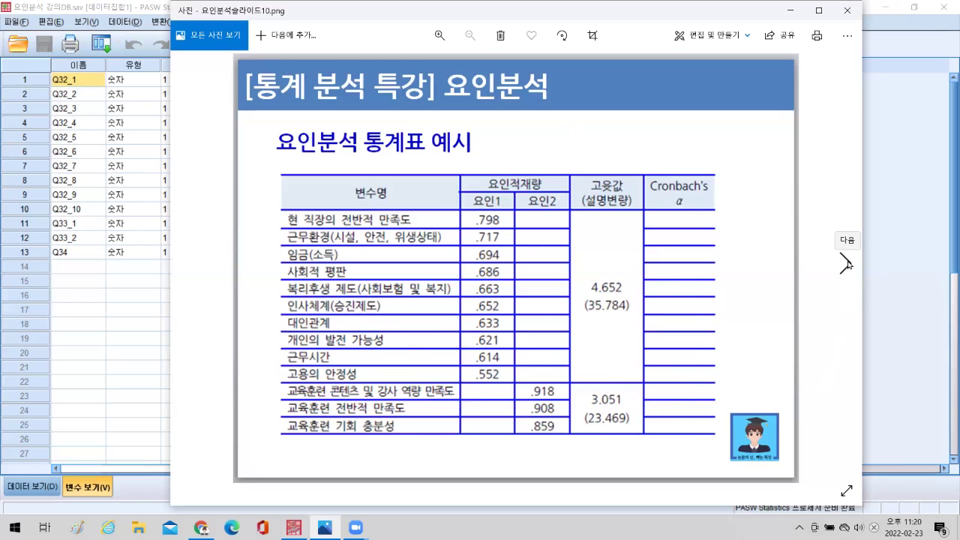
click(845, 262)
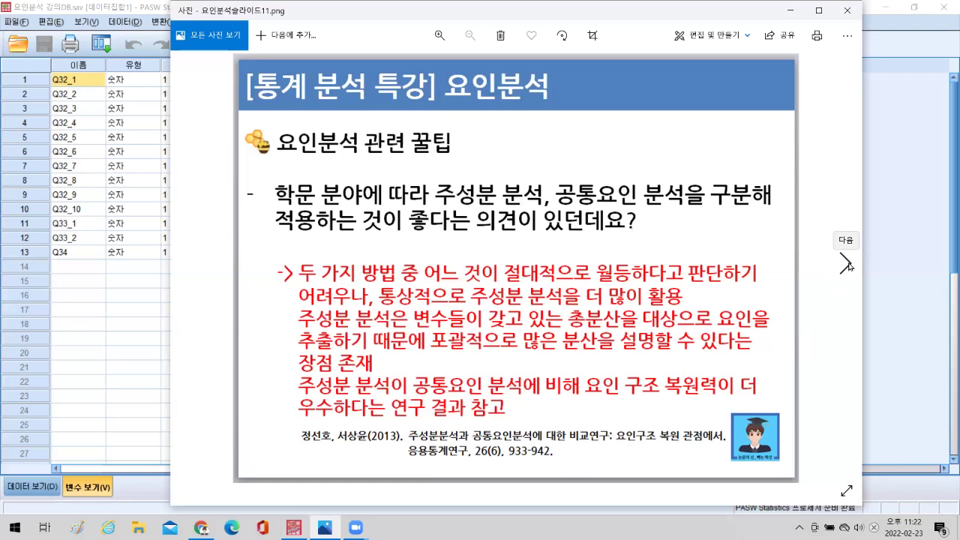
click(846, 263)
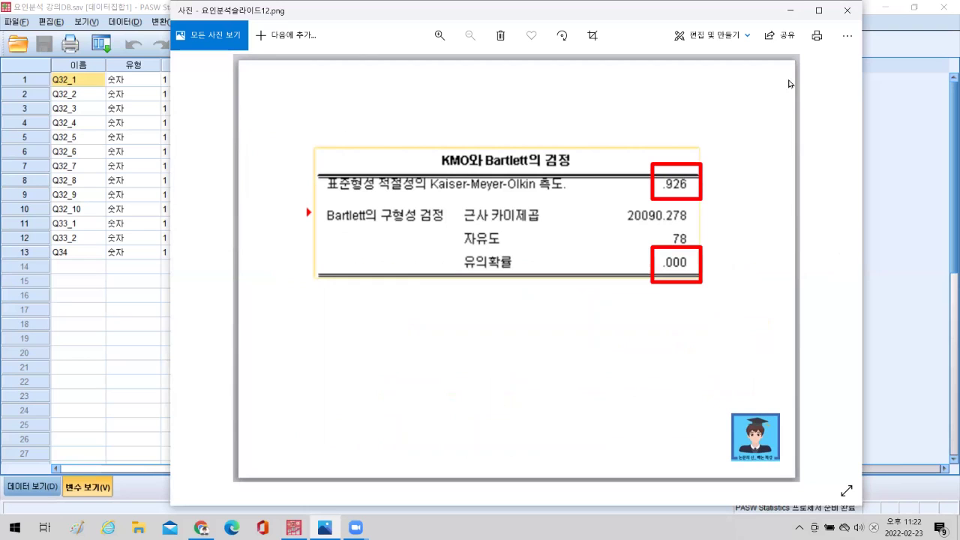
click(791, 10)
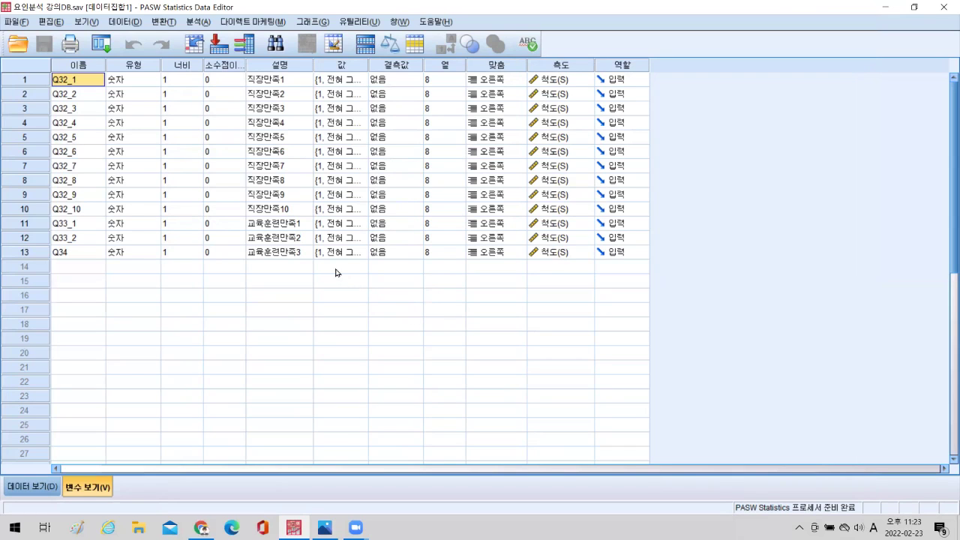
Set up a factor analysis (요인분석) with all variables from Q32_1 to Q34 as analysis variables, enlarging the dialog to show the full list
key(alt+a)
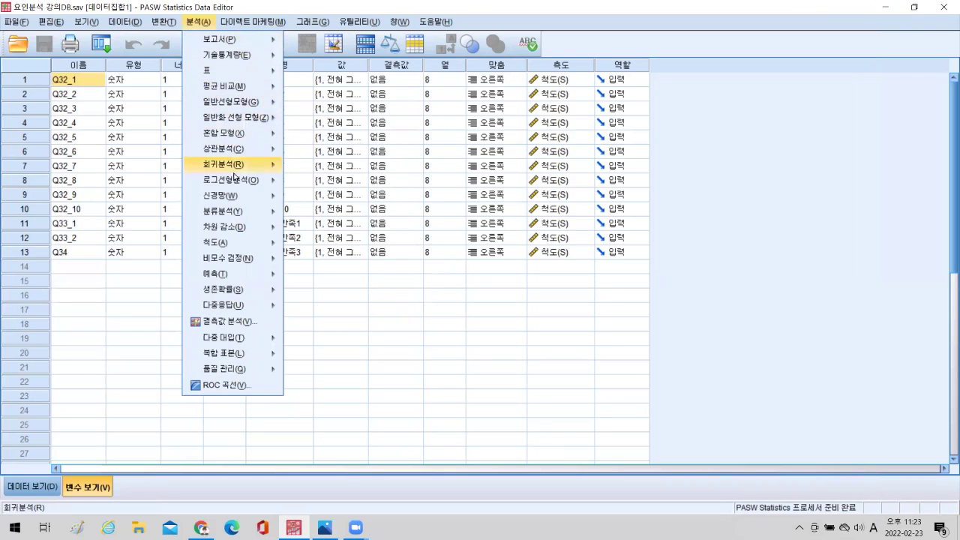
mouse_move(237, 230)
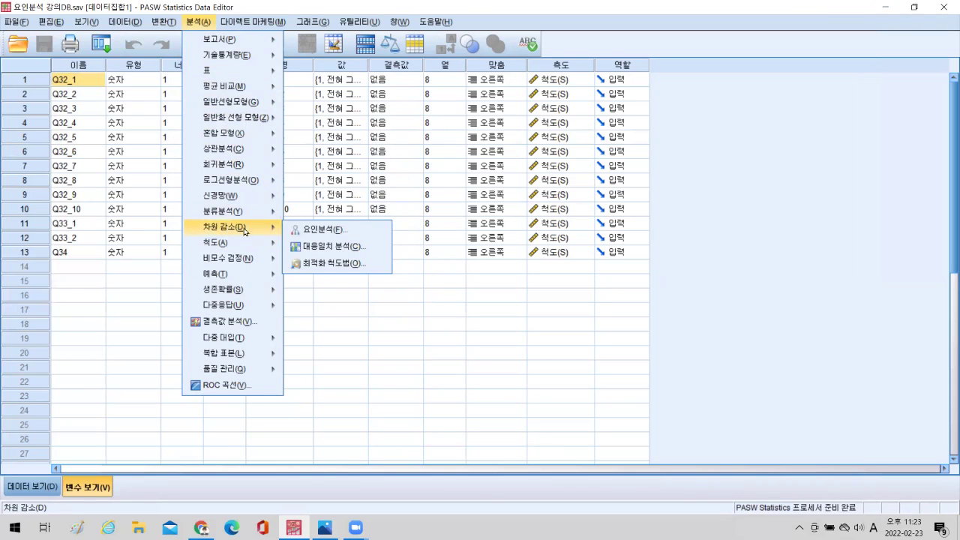
click(352, 233)
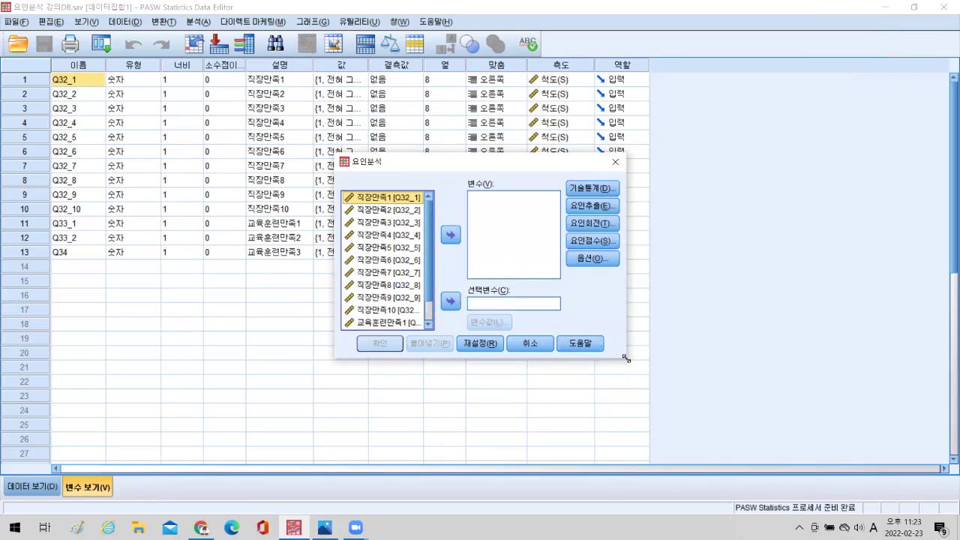
drag(626, 359, 788, 425)
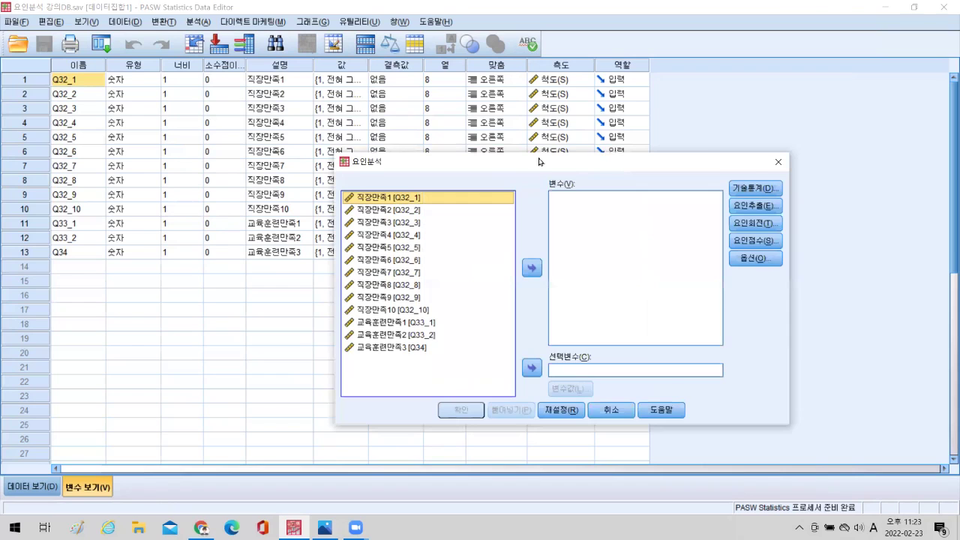
drag(538, 161, 436, 106)
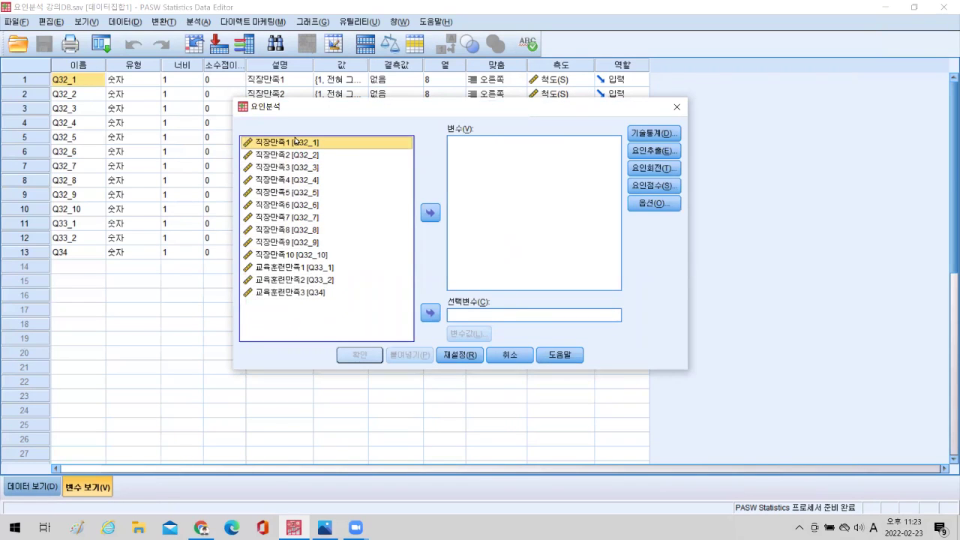
shift+click(290, 292)
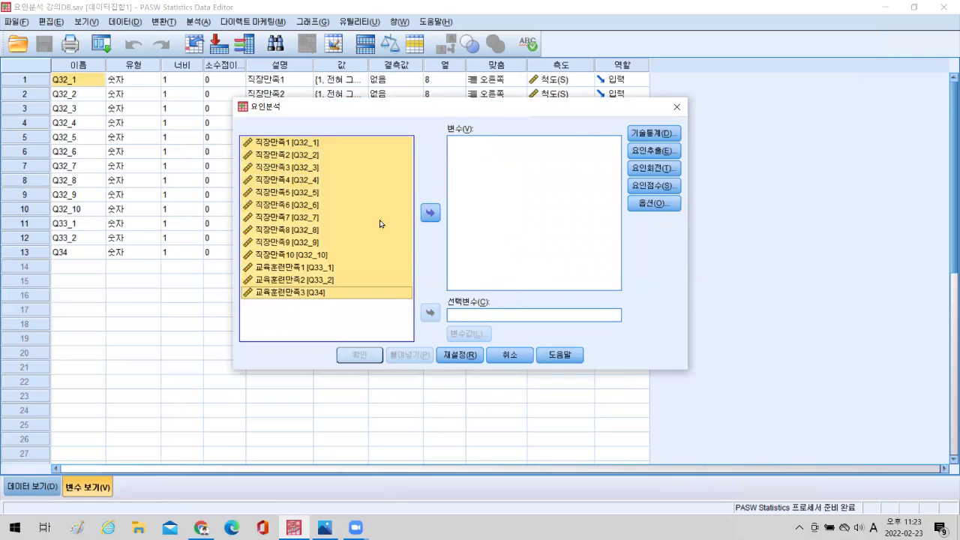
click(431, 213)
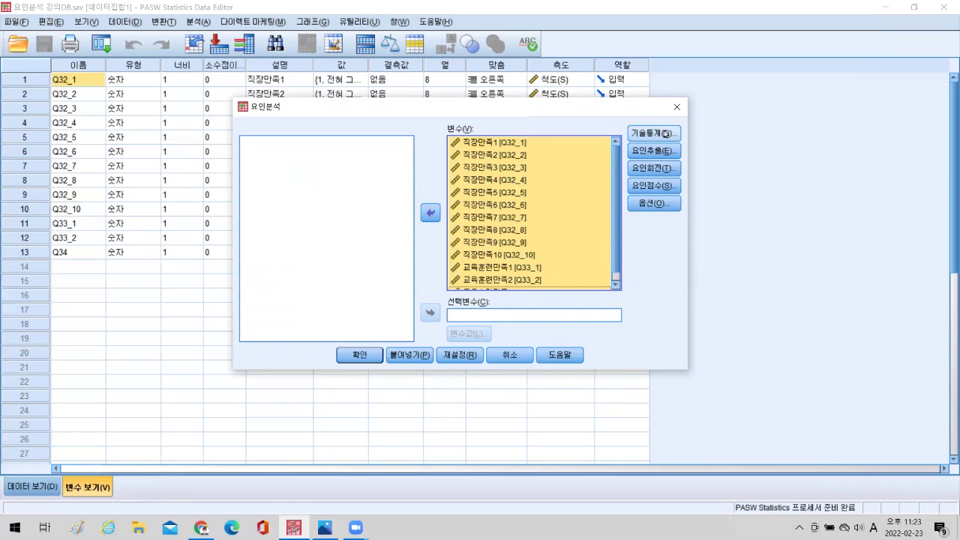
Include the KMO and Bartlett's sphericity test (KMO와 Bartlett의 구형성 검정) in the factor analysis descriptives
click(664, 133)
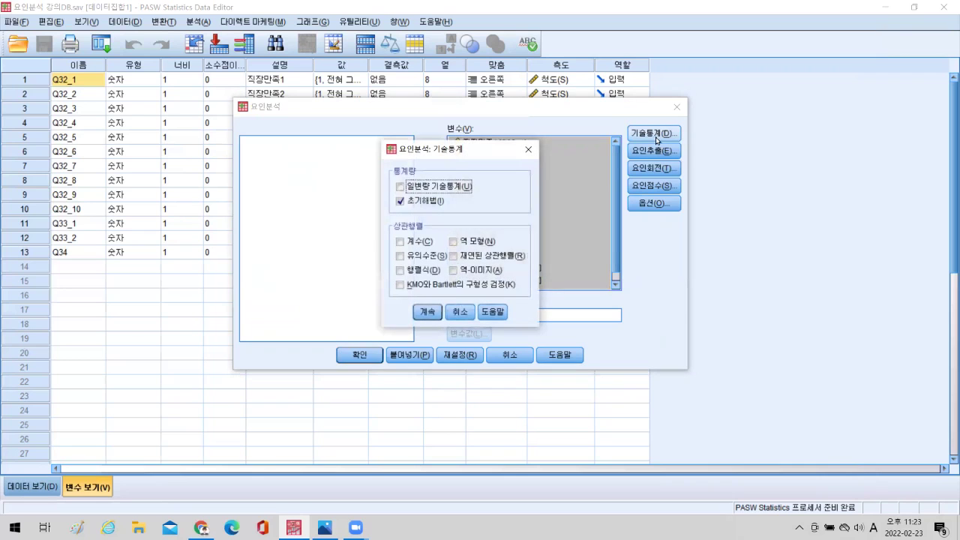
click(399, 285)
click(431, 315)
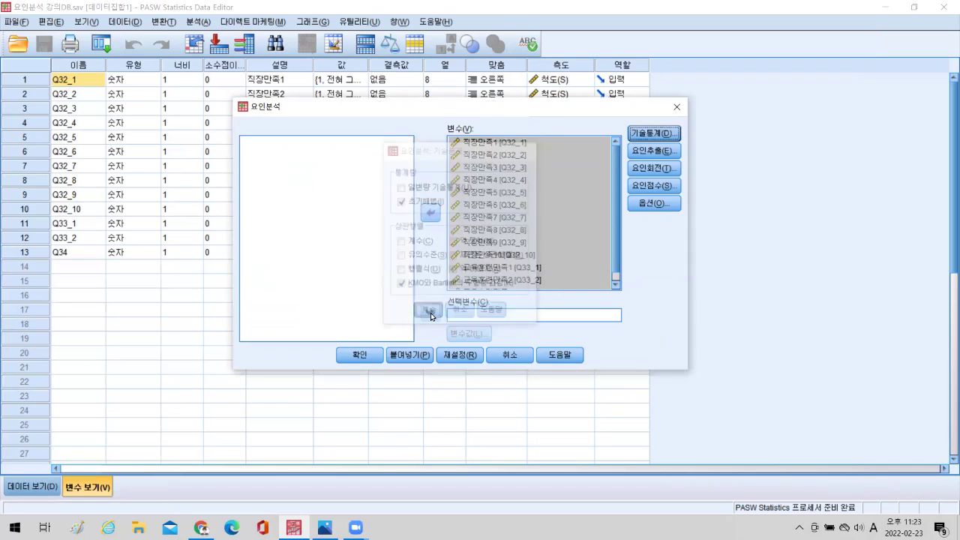
Choose principal components (주성분) as the extraction method and enable the scree plot (스크리 도표)
click(665, 151)
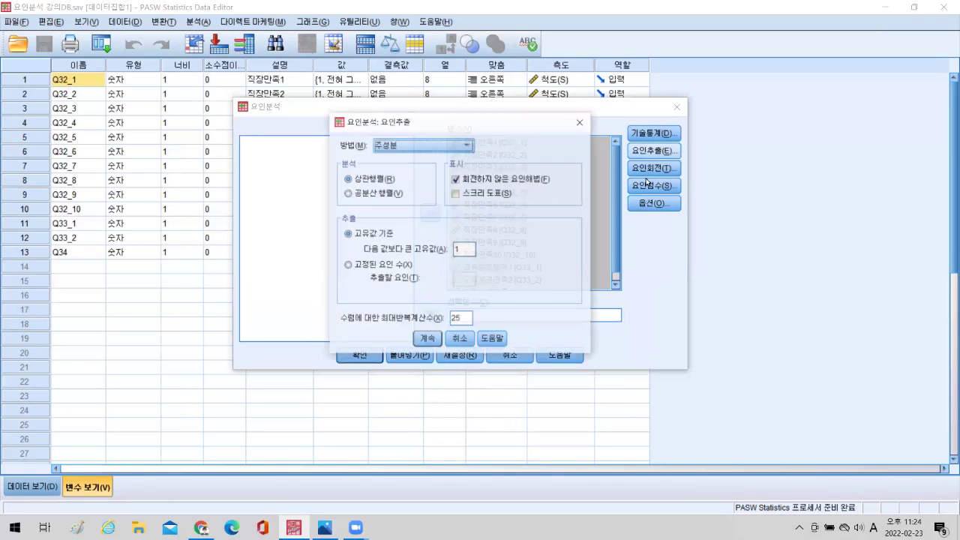
click(470, 146)
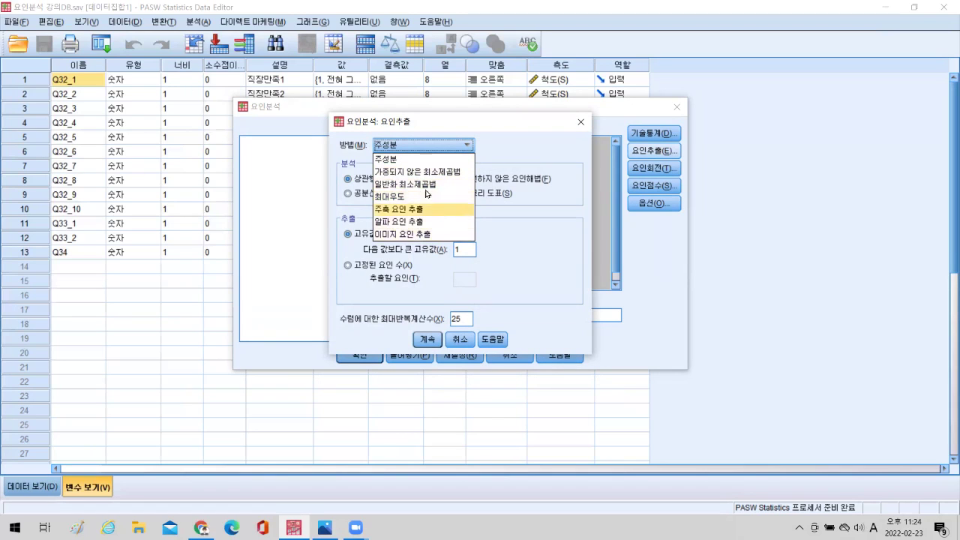
click(399, 160)
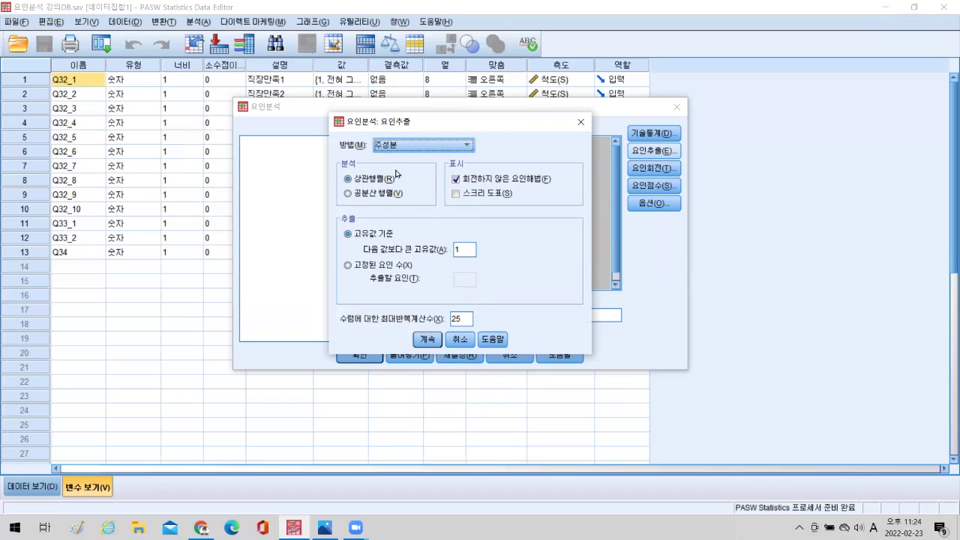
click(455, 195)
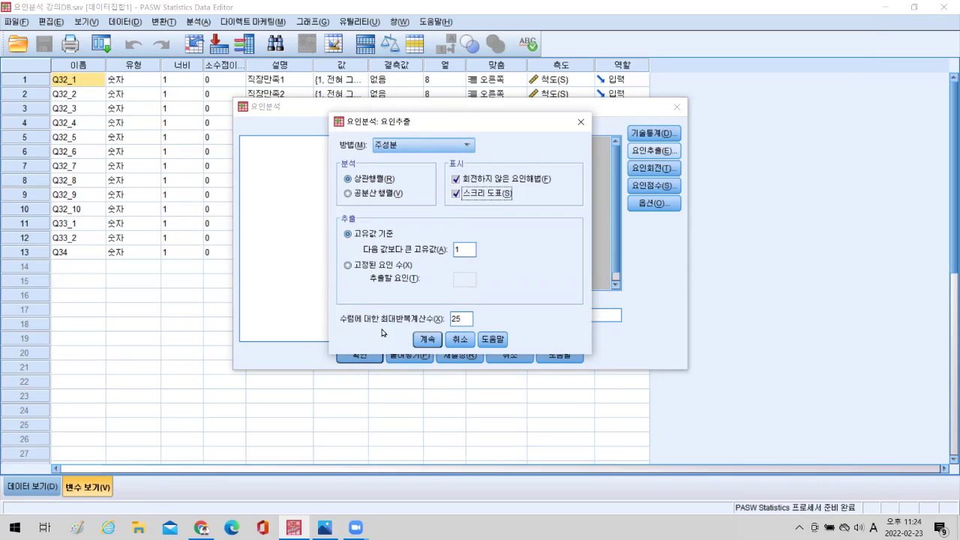
click(428, 340)
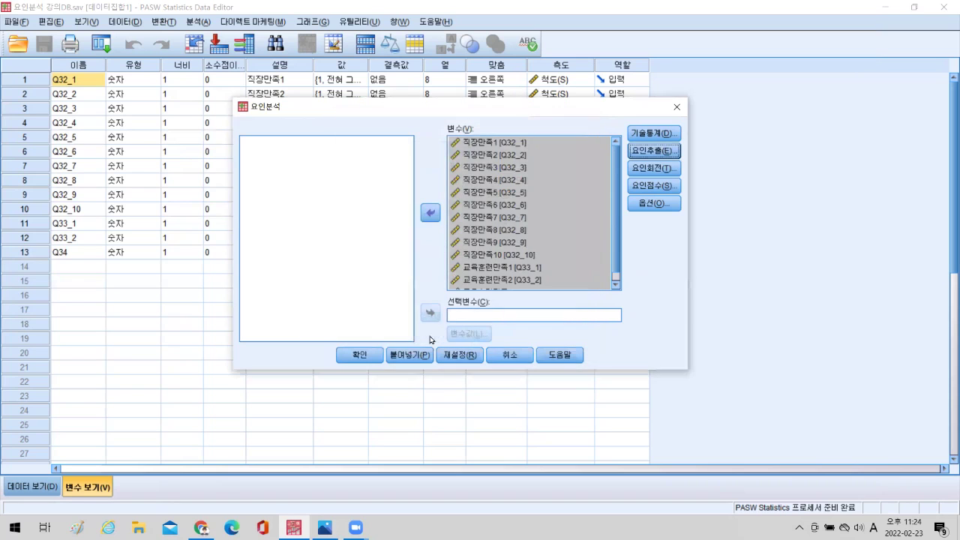
Set the factor rotation method to Varimax (베리멕스)
click(656, 173)
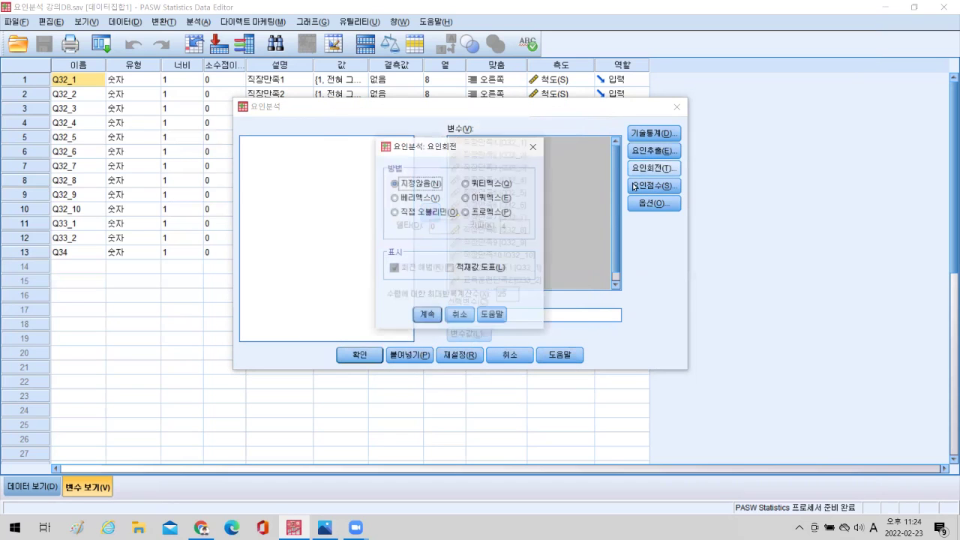
click(395, 198)
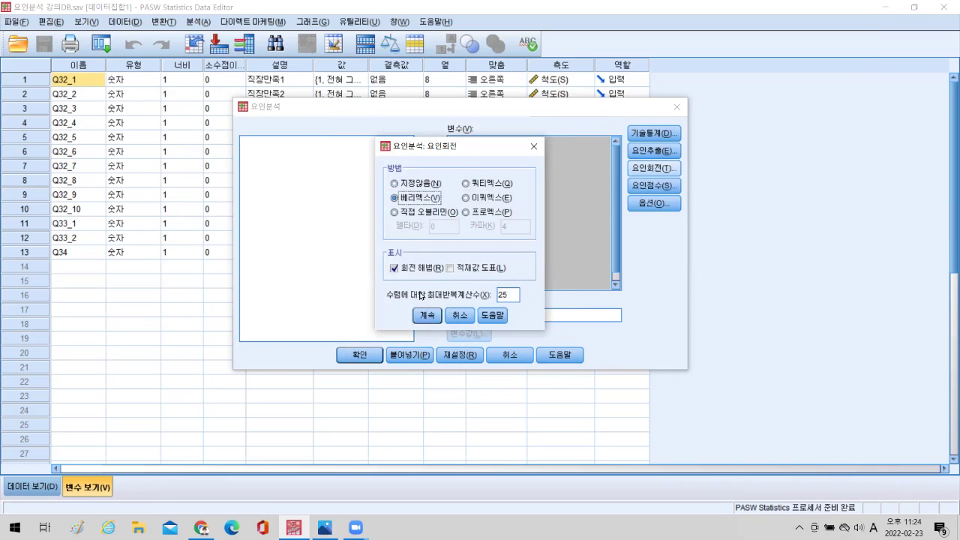
click(395, 183)
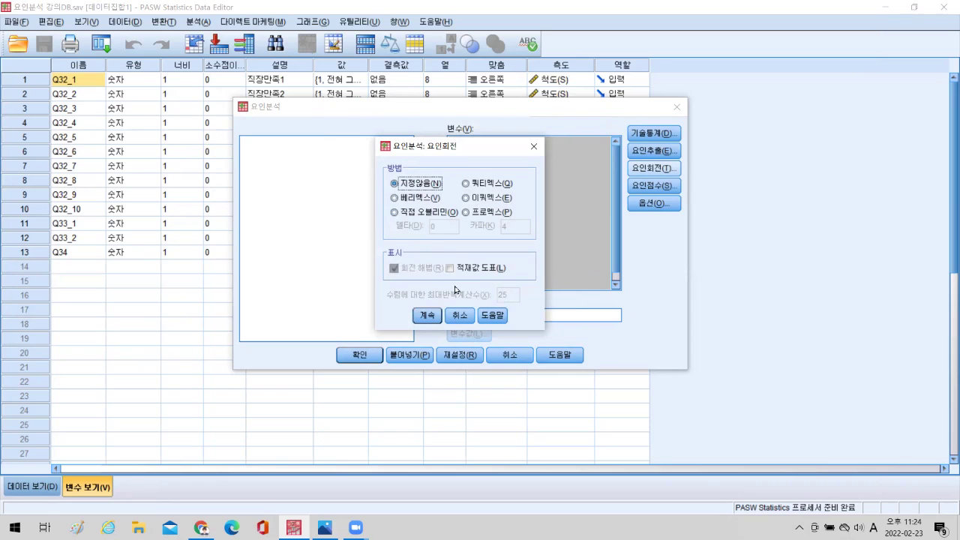
click(395, 199)
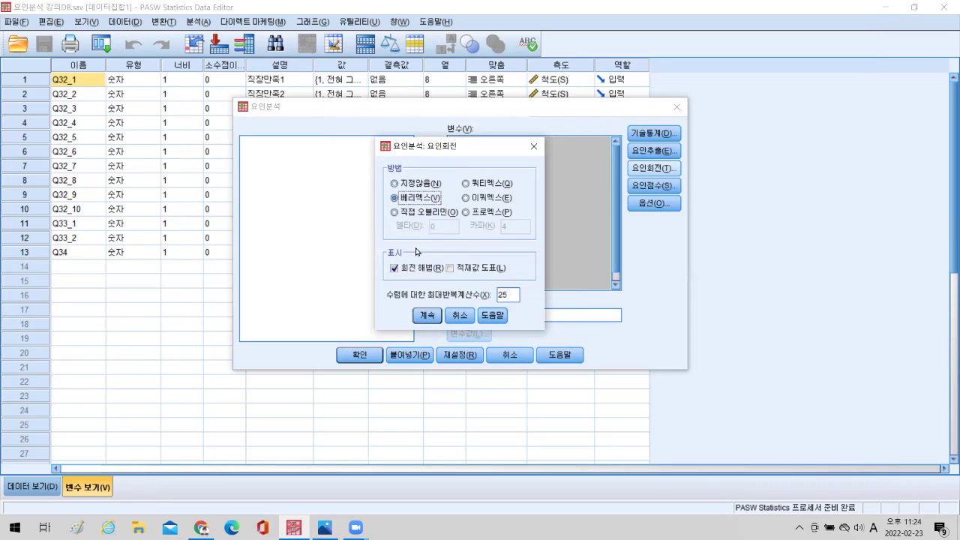
click(420, 315)
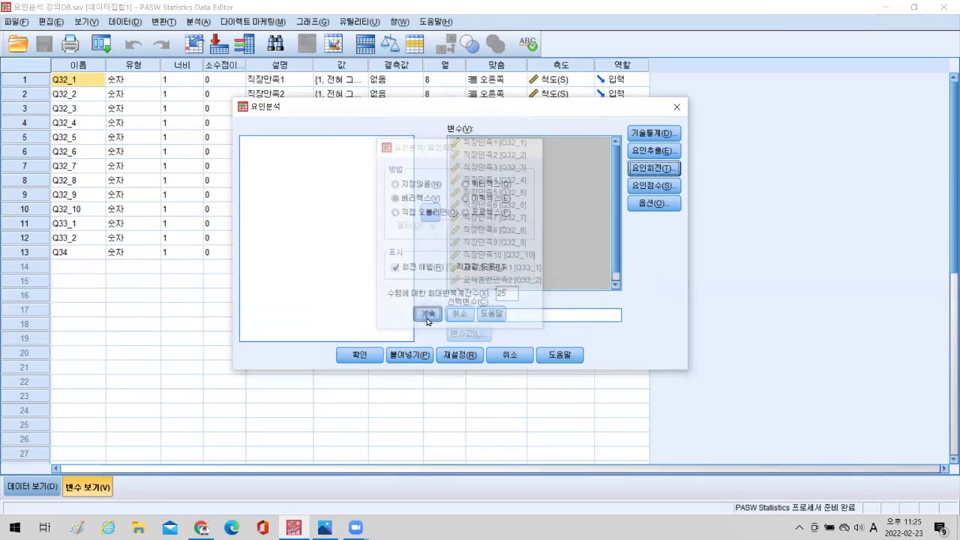
Have the coefficients sorted by size (크기순 정렬) and run the factor analysis
click(653, 205)
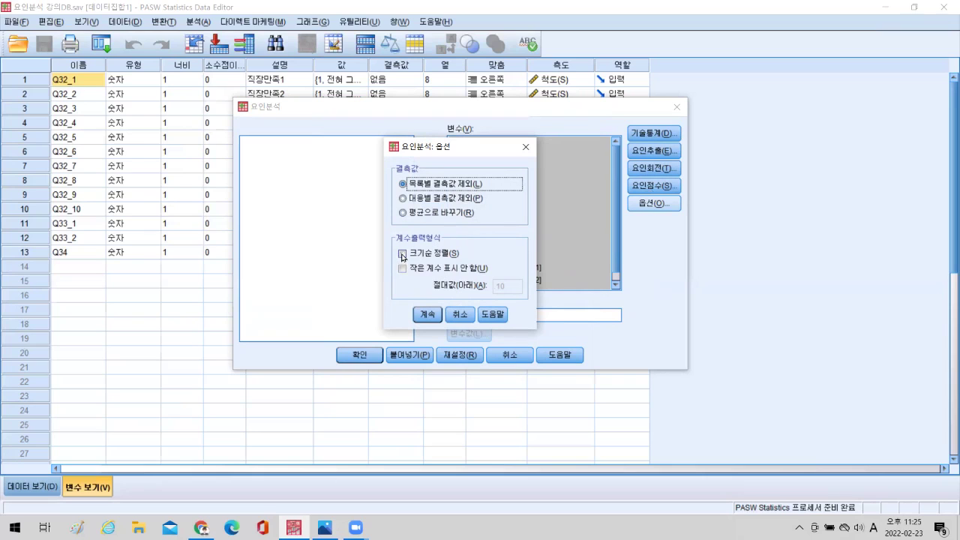
click(428, 315)
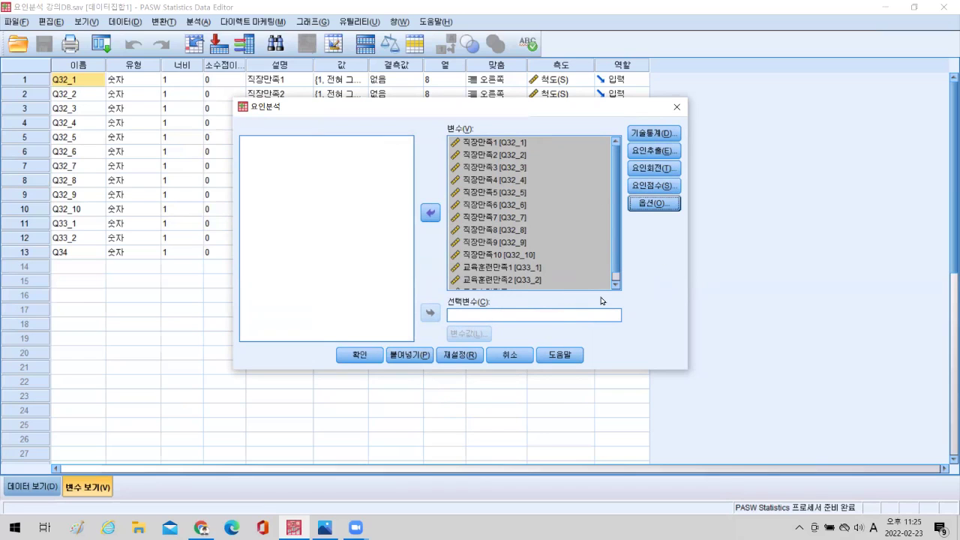
click(358, 354)
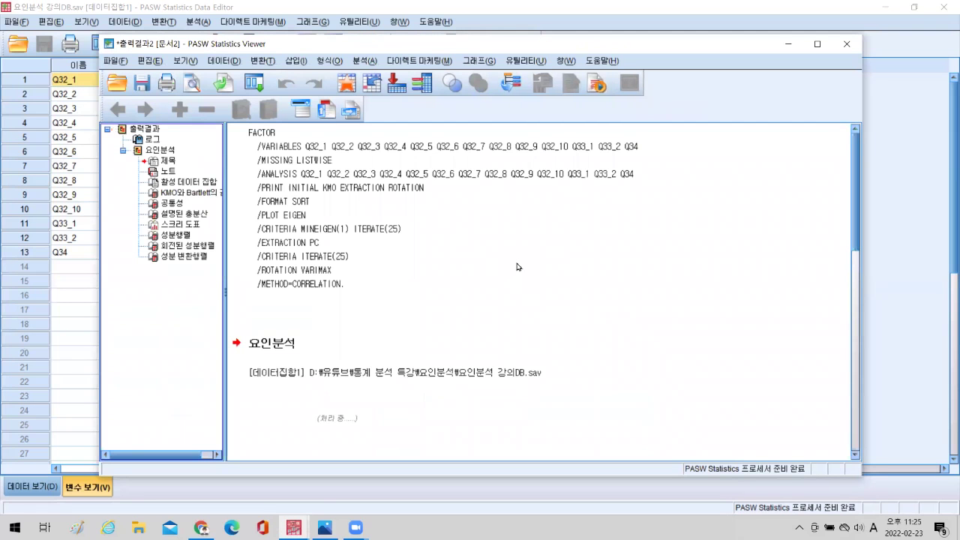
Look through the factor analysis output, from the KMO and Bartlett test to the component transformation matrix (성분 변환행렬)
scroll(521, 267, down, 5)
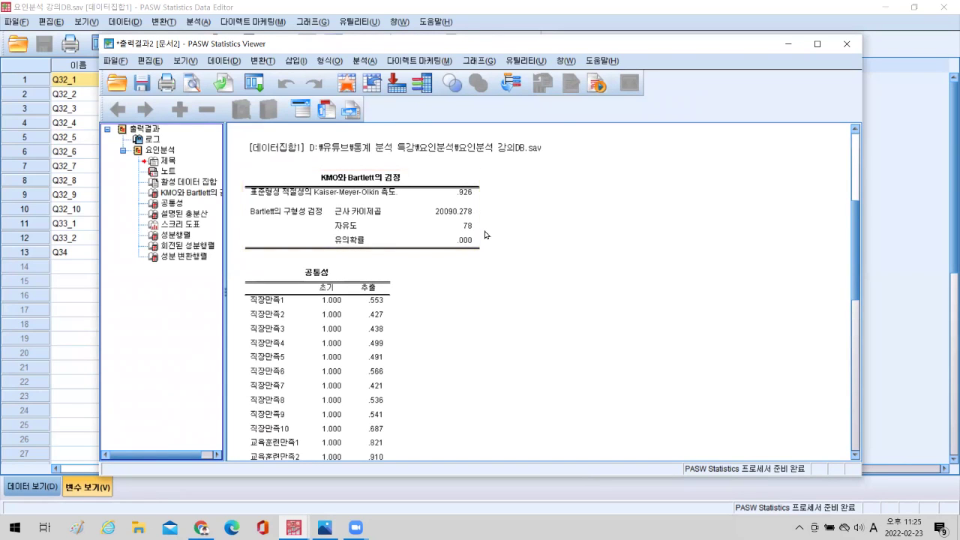
scroll(487, 238, down, 1)
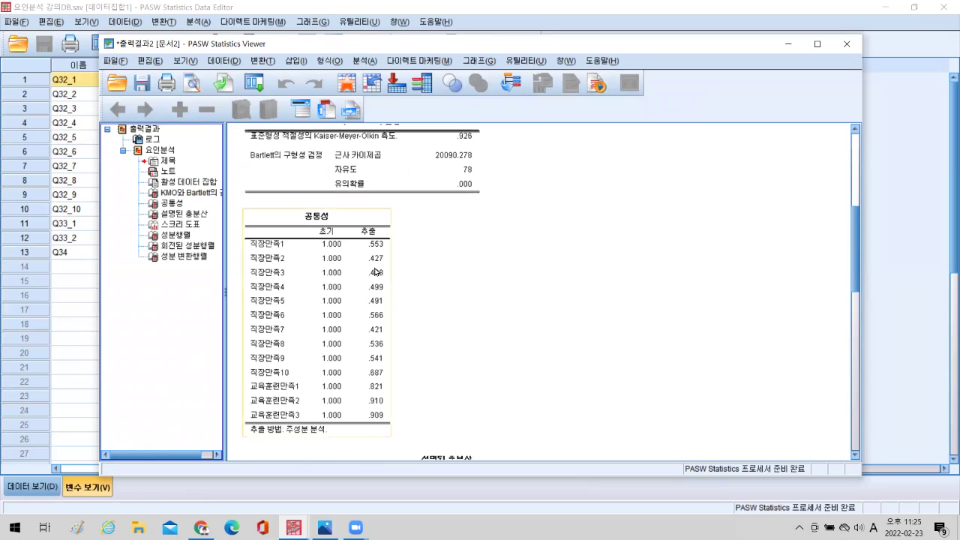
scroll(375, 272, down, 4)
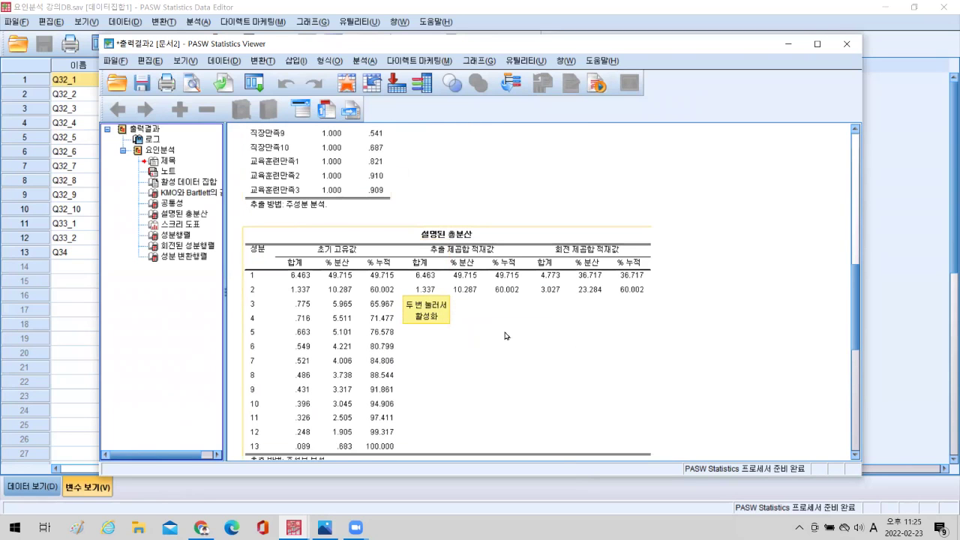
scroll(505, 335, down, 6)
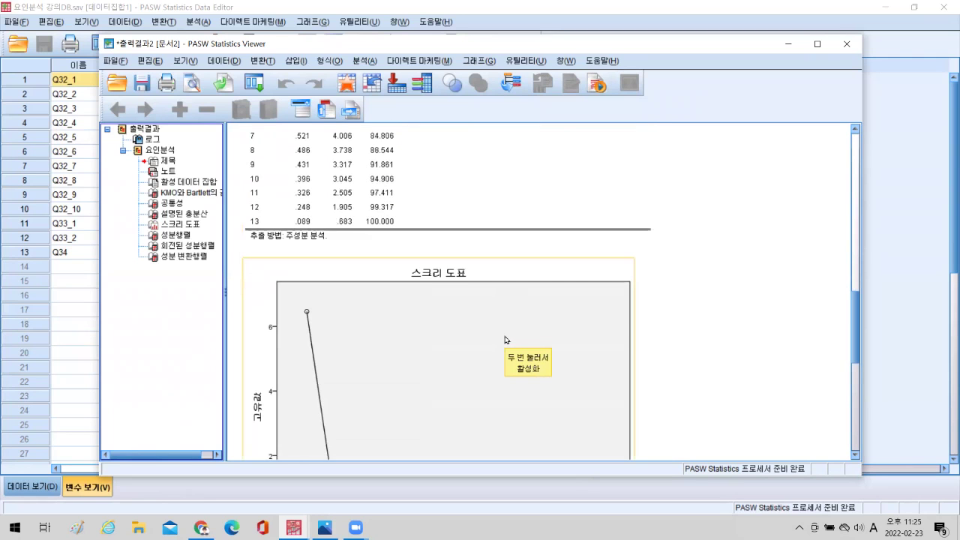
scroll(505, 344, down, 6)
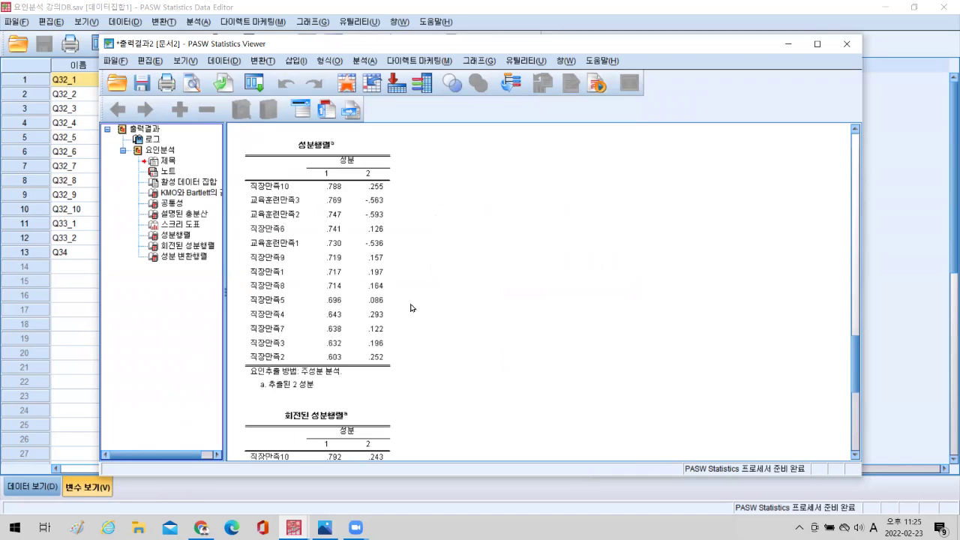
scroll(447, 325, down, 3)
scroll(447, 325, down, 2)
scroll(449, 328, up, 15)
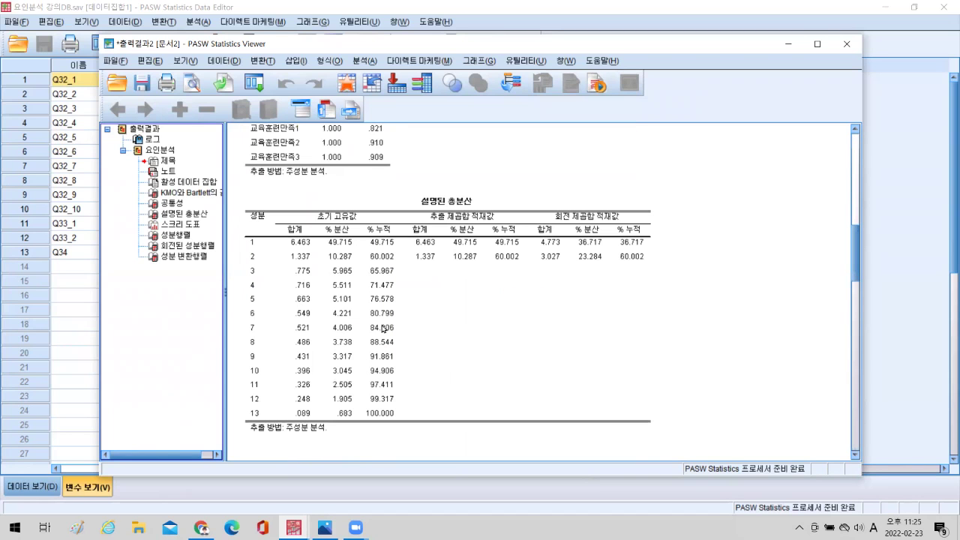
scroll(451, 330, down, 4)
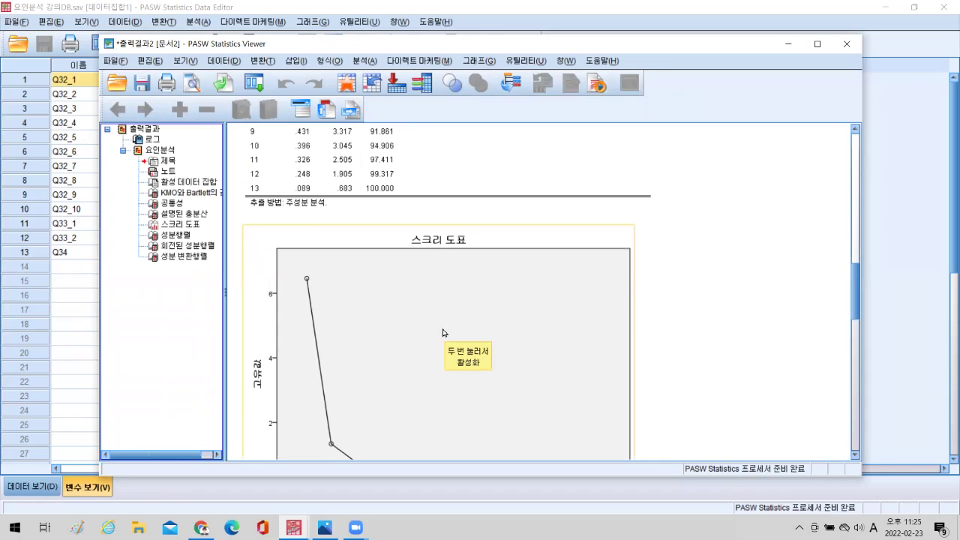
scroll(443, 330, down, 12)
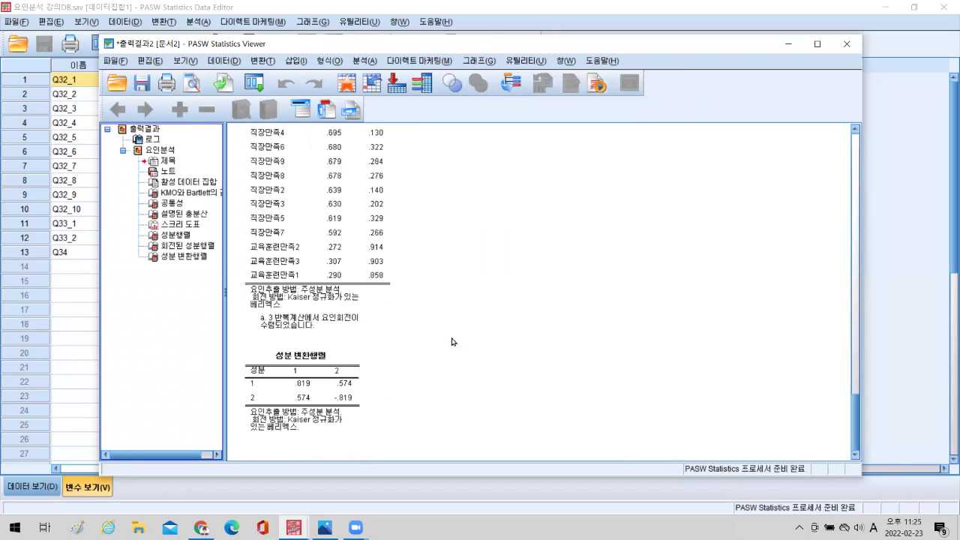
scroll(356, 289, up, 2)
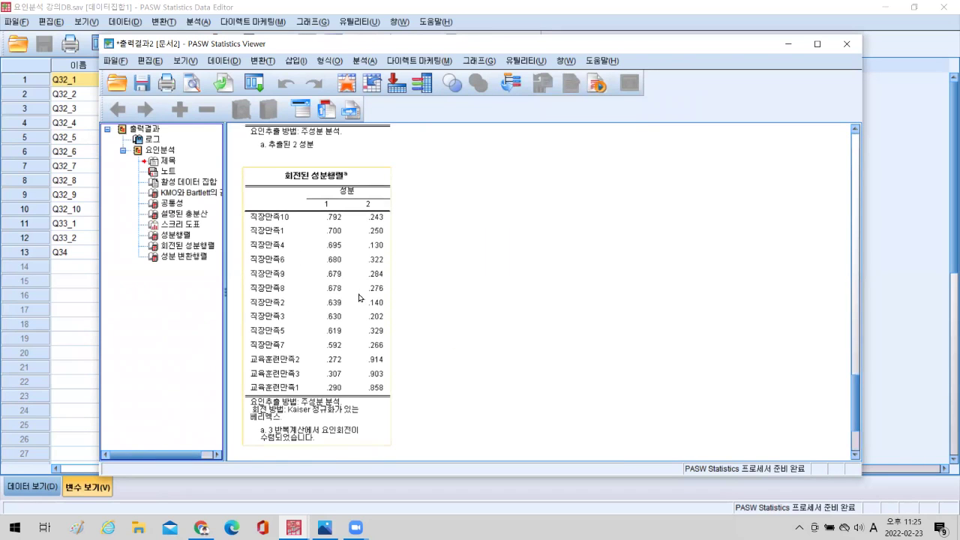
scroll(360, 300, down, 2)
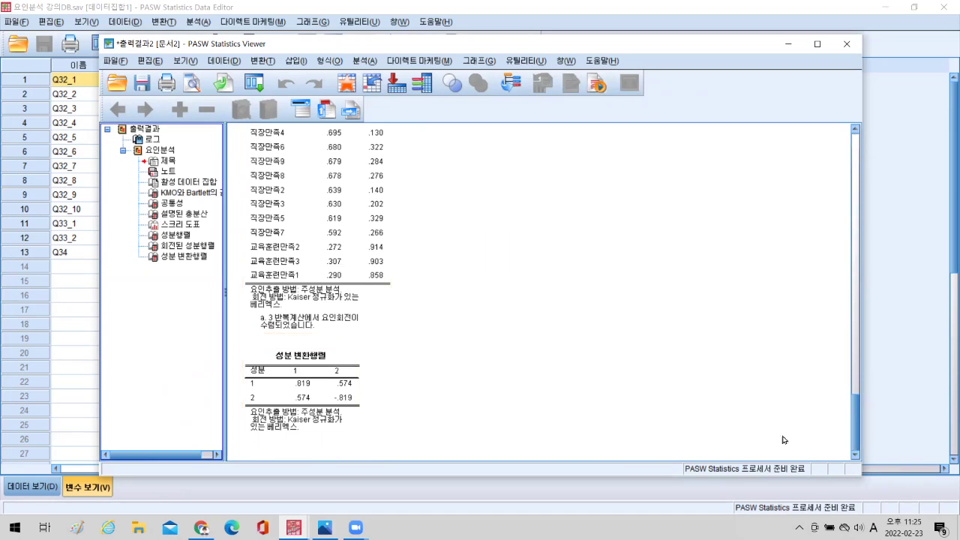
Return to the KMO and Bartlett test table (KMO와 Bartlett의 검정) and examine its KMO measure and significance
drag(857, 438, 860, 210)
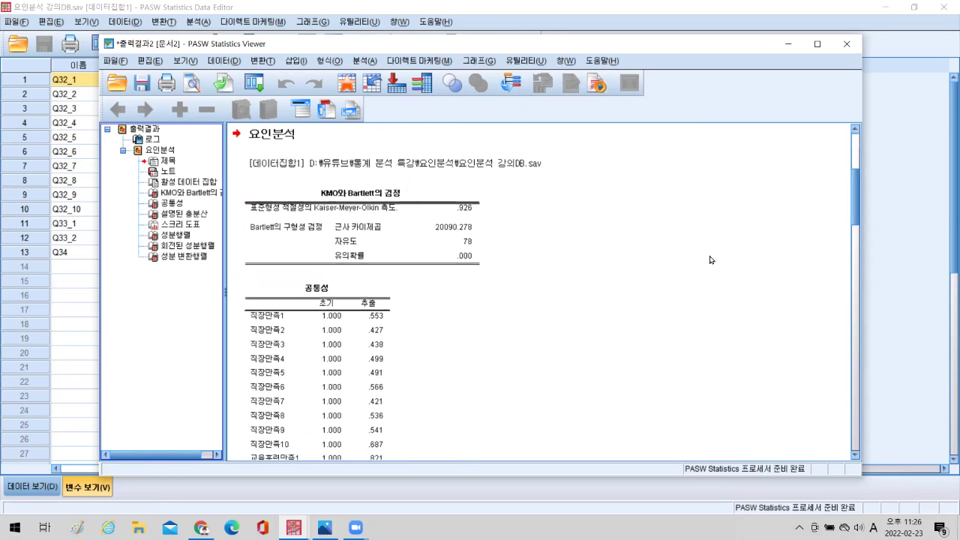
click(418, 253)
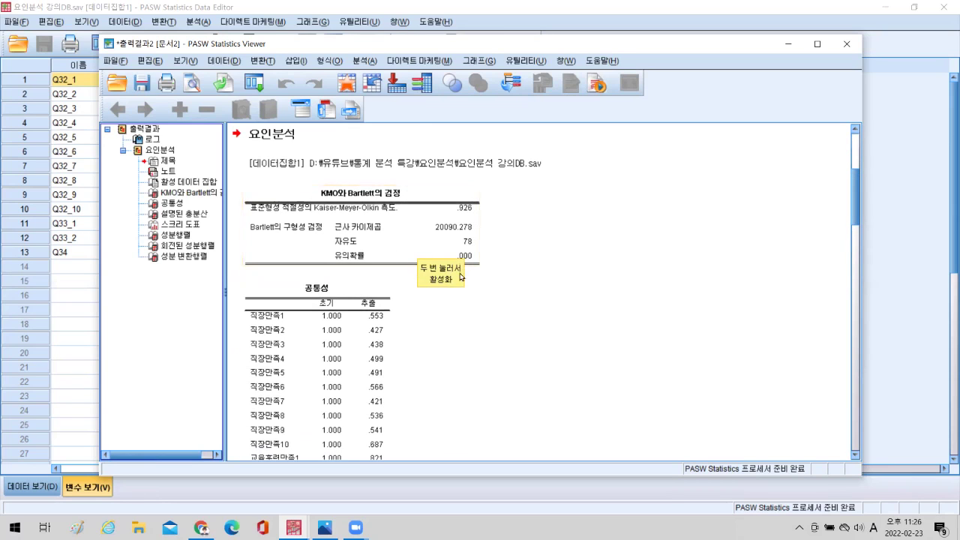
click(435, 275)
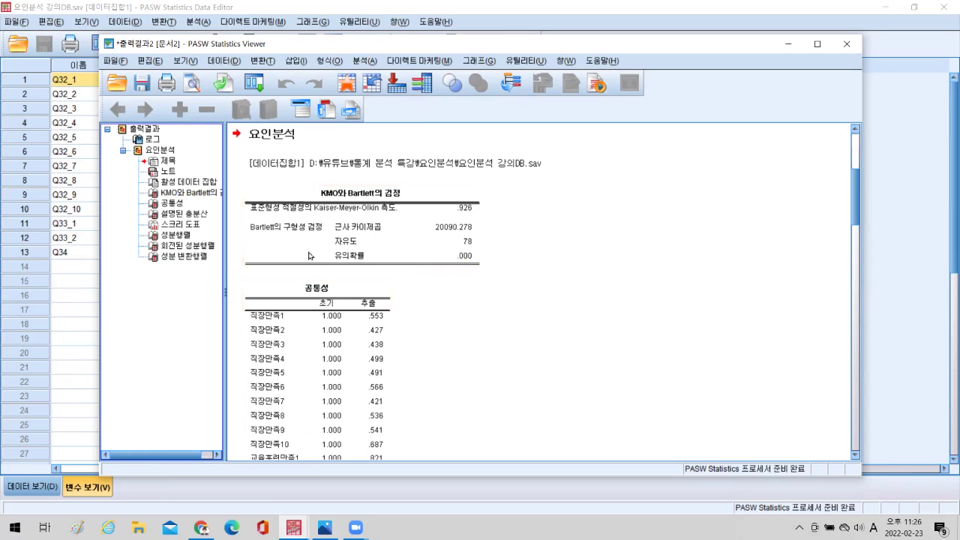
click(440, 267)
click(488, 262)
click(465, 263)
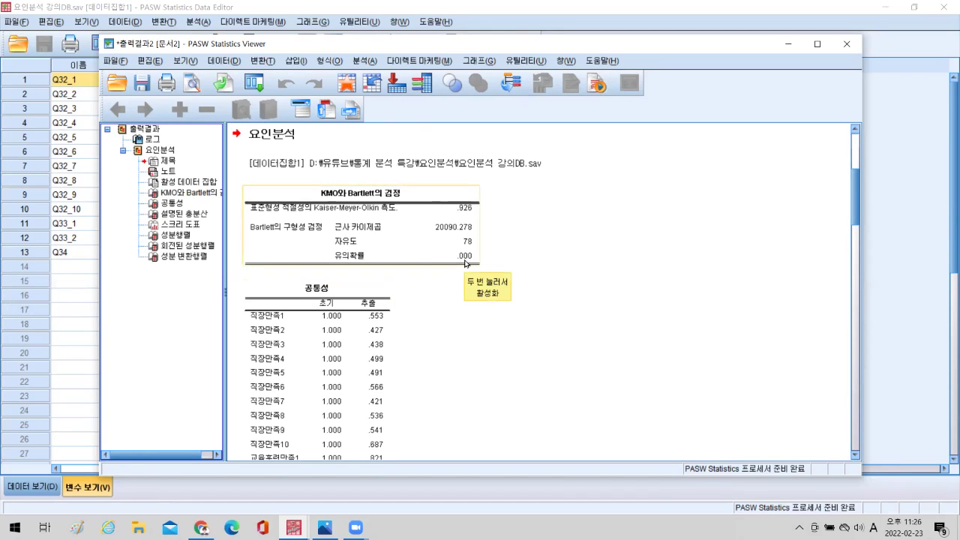
click(491, 263)
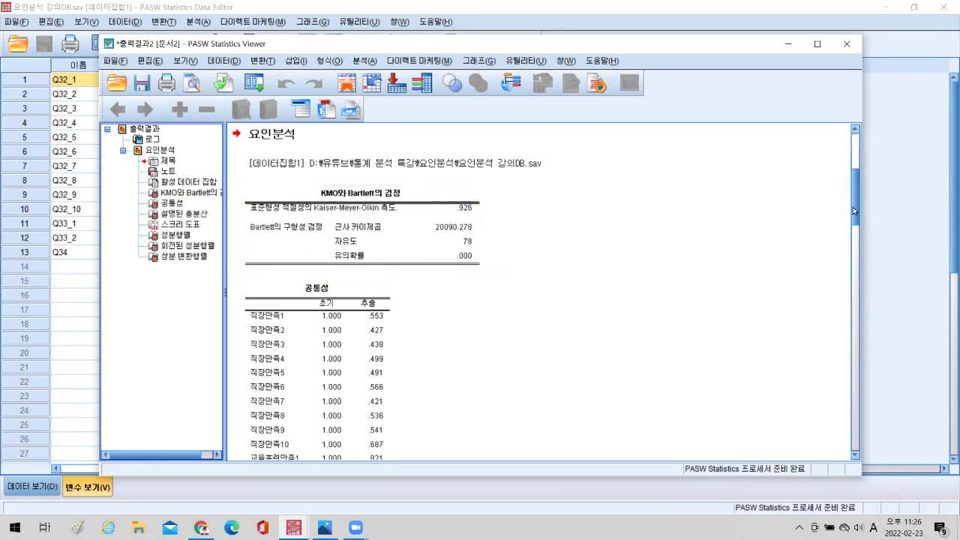
click(470, 265)
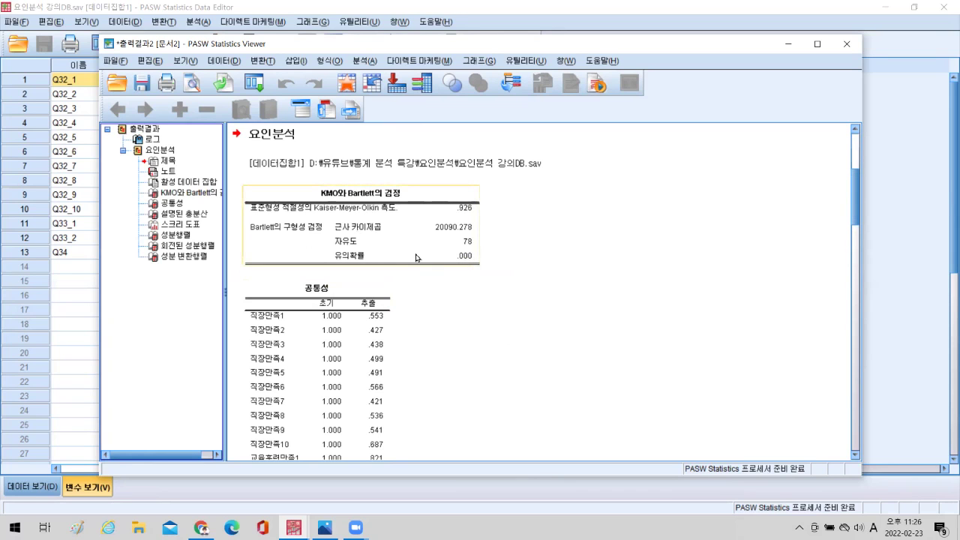
Examine the total variance explained table (설명된 총분산) and the rotated component matrix (회전된 성분행렬)
drag(853, 190, 857, 257)
click(554, 354)
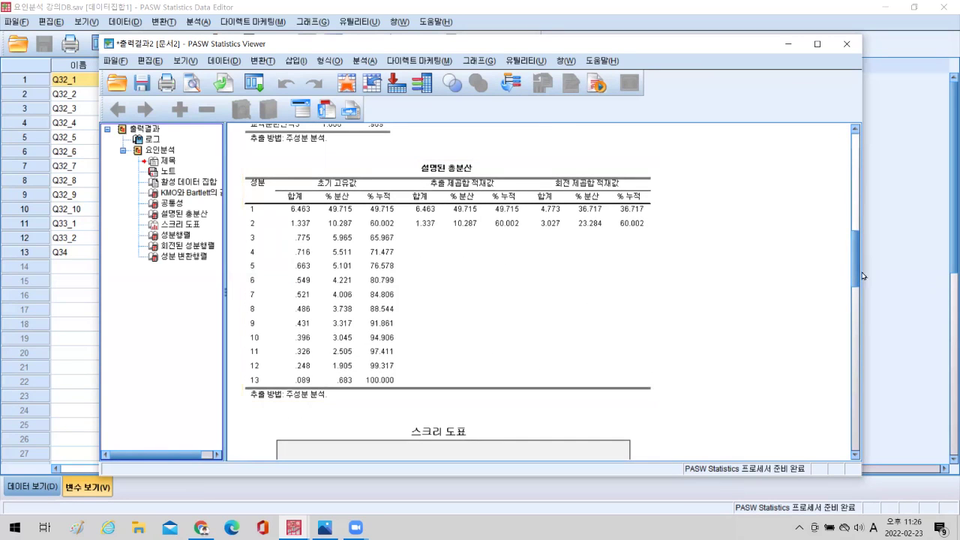
drag(860, 268, 852, 391)
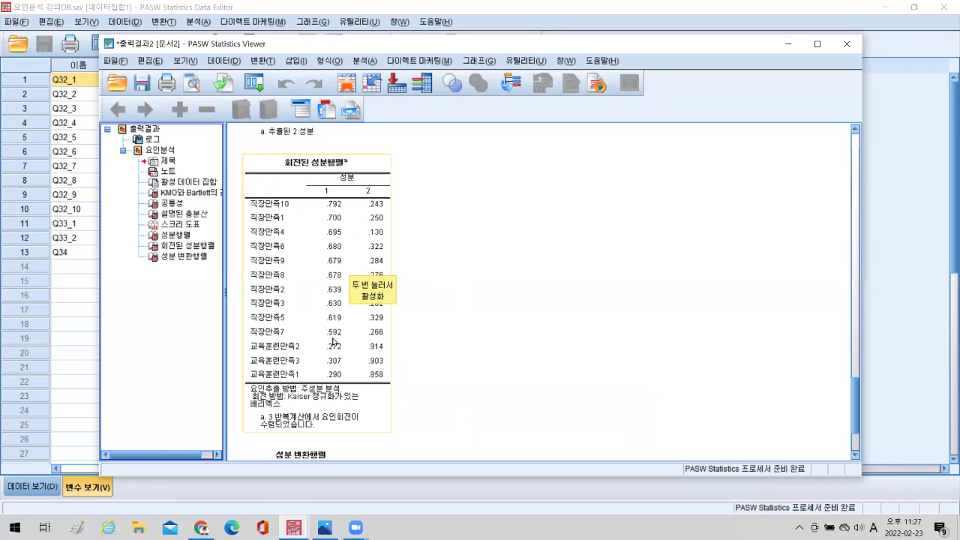
Switch to the Photos app and review the KMO and variance slides, going back to the example factor analysis table (요인분석 통계표 예시)
click(324, 527)
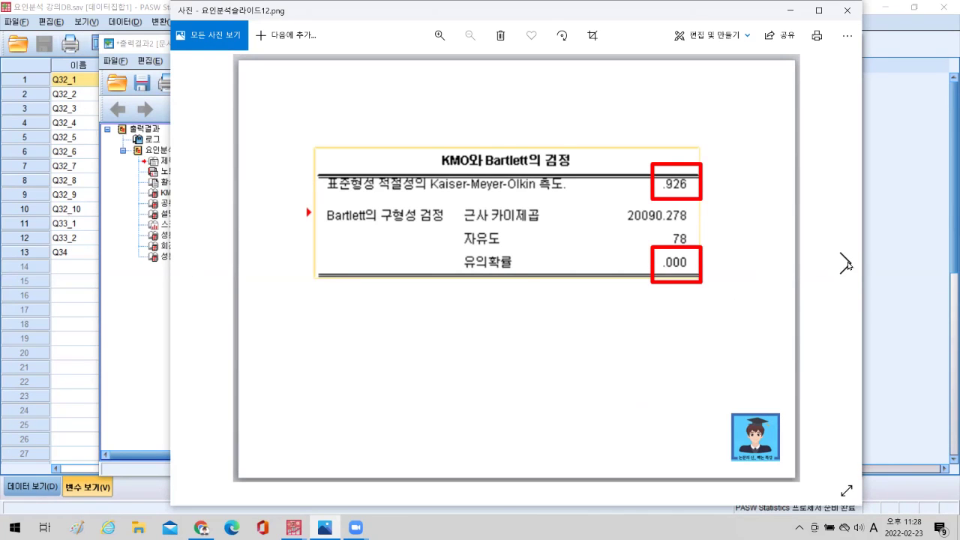
click(845, 268)
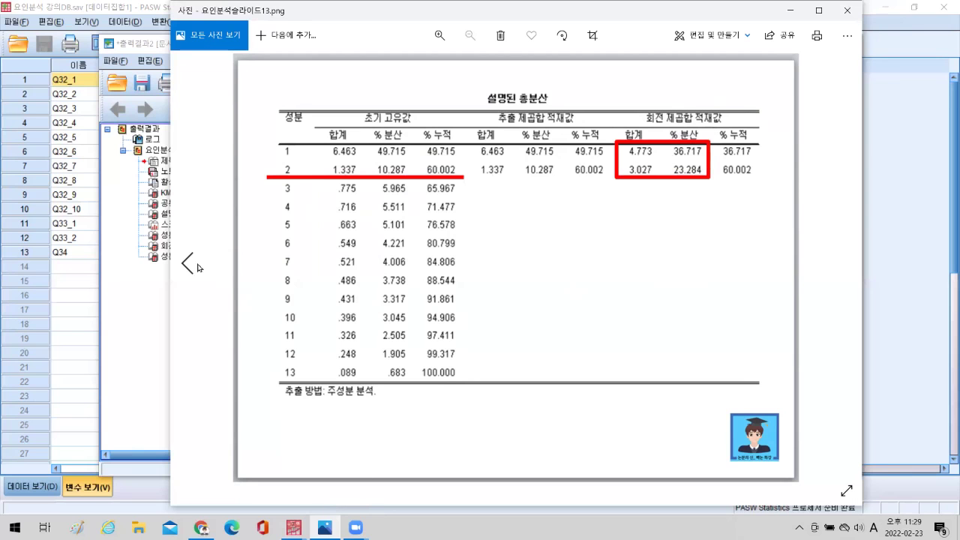
click(186, 265)
click(186, 265)
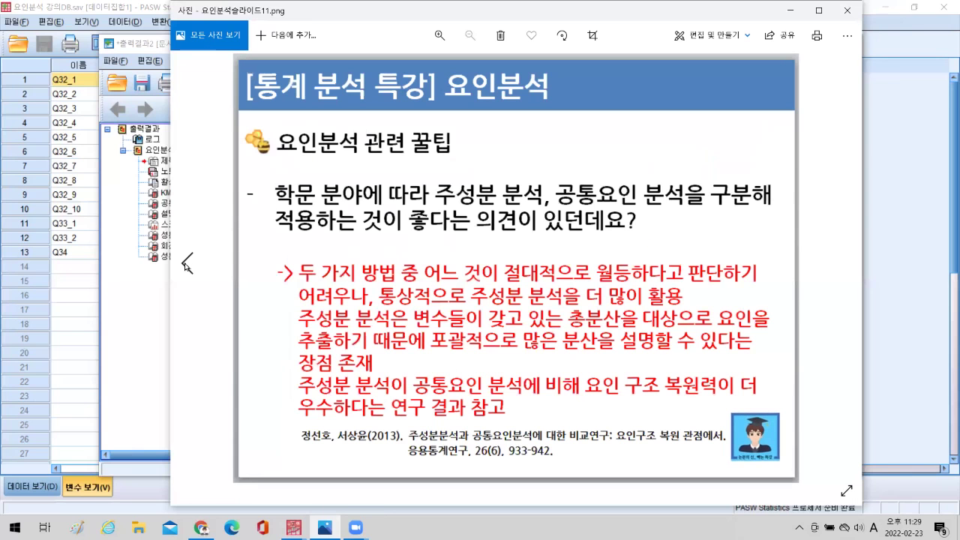
click(186, 264)
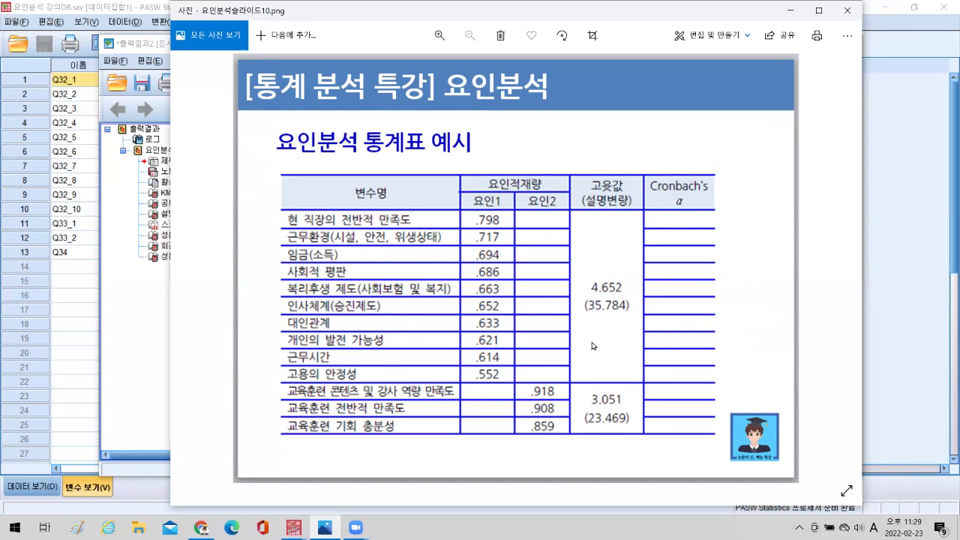
Go forward through the KMO and total variance slides to the scree plot slide, rechecking the eigenvalues on the variance slide
click(846, 264)
click(845, 264)
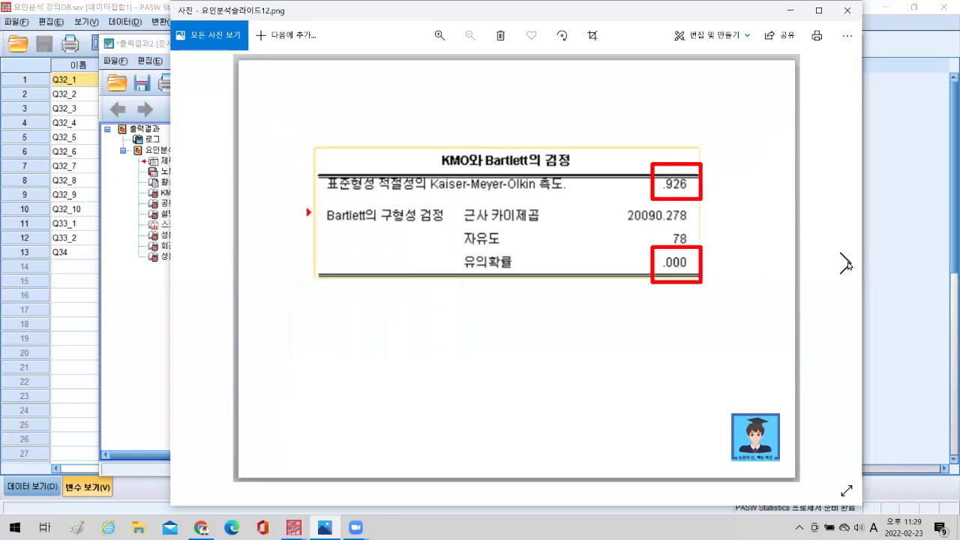
click(846, 264)
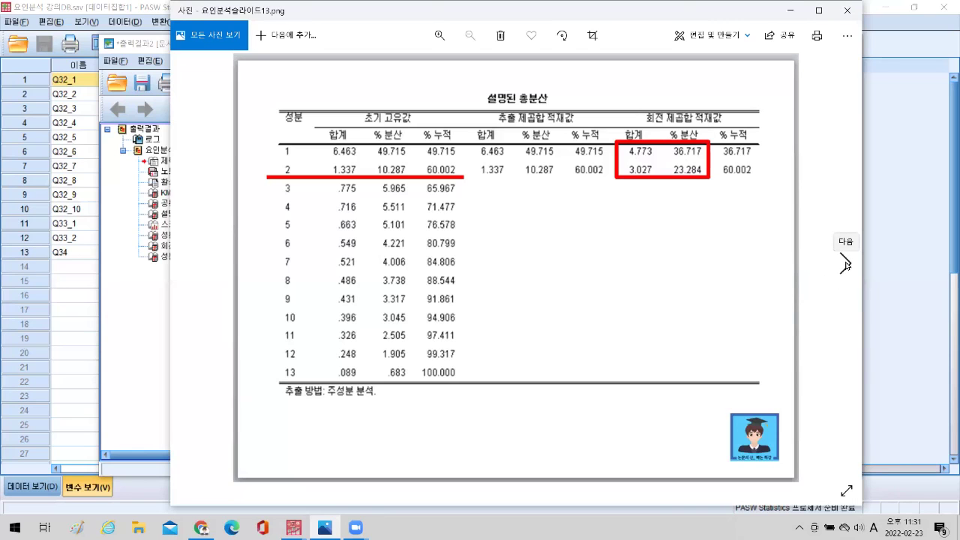
click(846, 263)
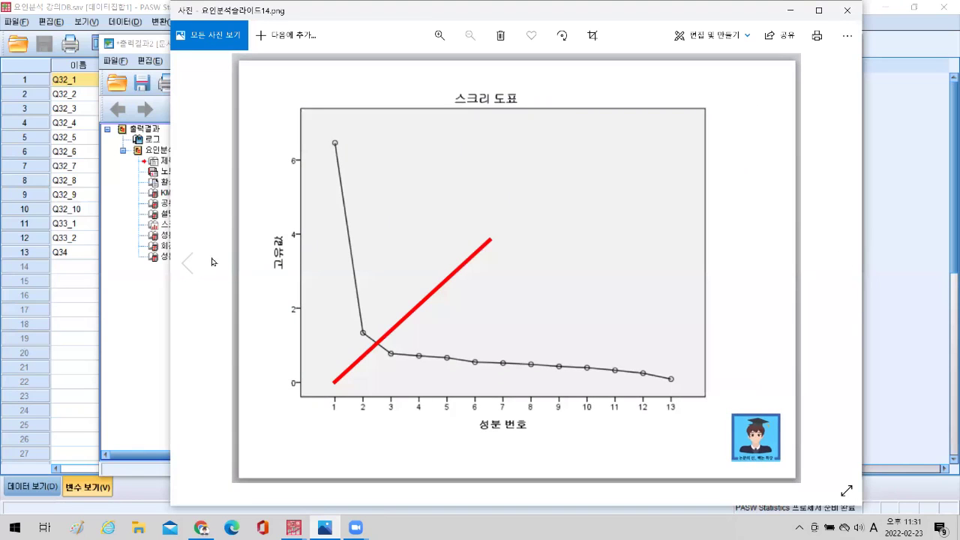
click(187, 262)
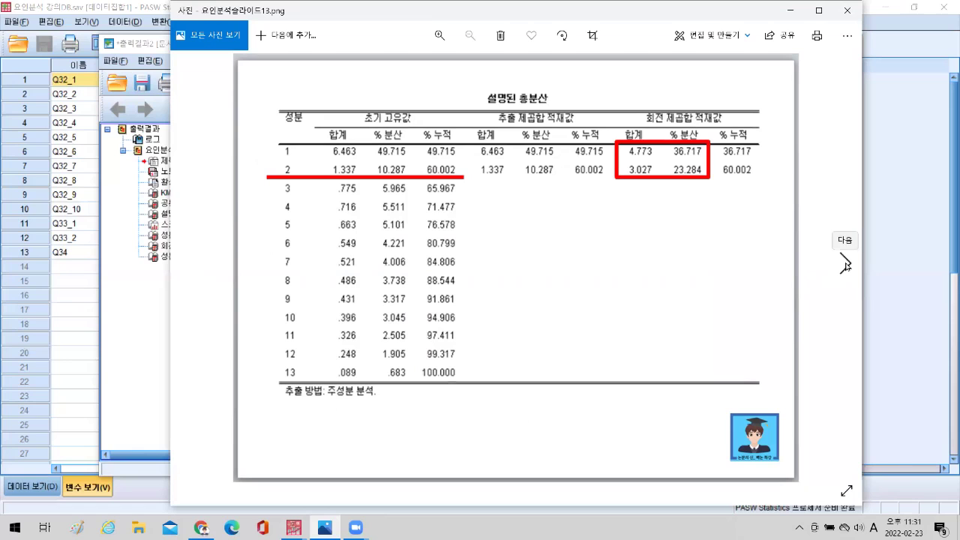
click(845, 266)
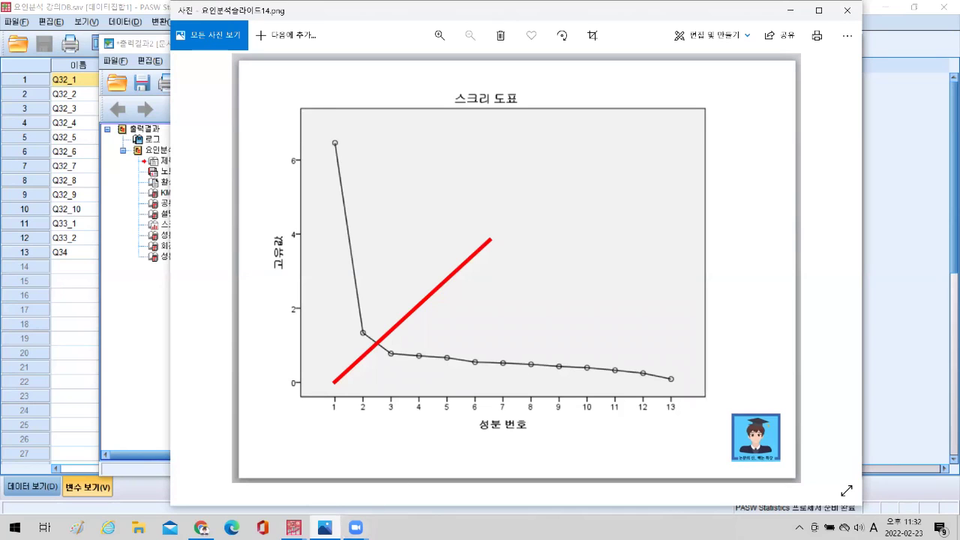
Switch to the PASW Statistics Viewer and examine the scree plot (스크리 도표) in the output
mouse_move(293, 527)
click(357, 499)
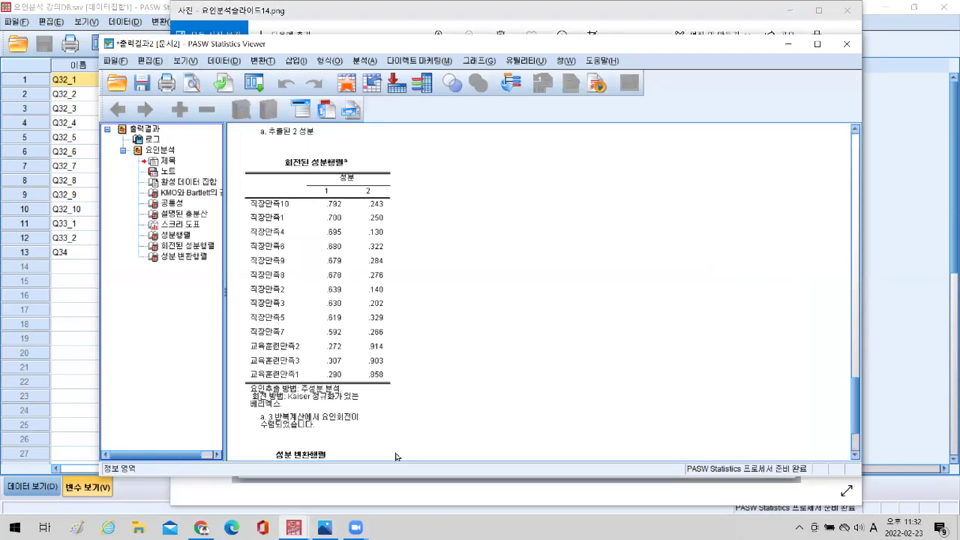
scroll(477, 392, down, 3)
scroll(475, 390, up, 6)
scroll(474, 385, up, 3)
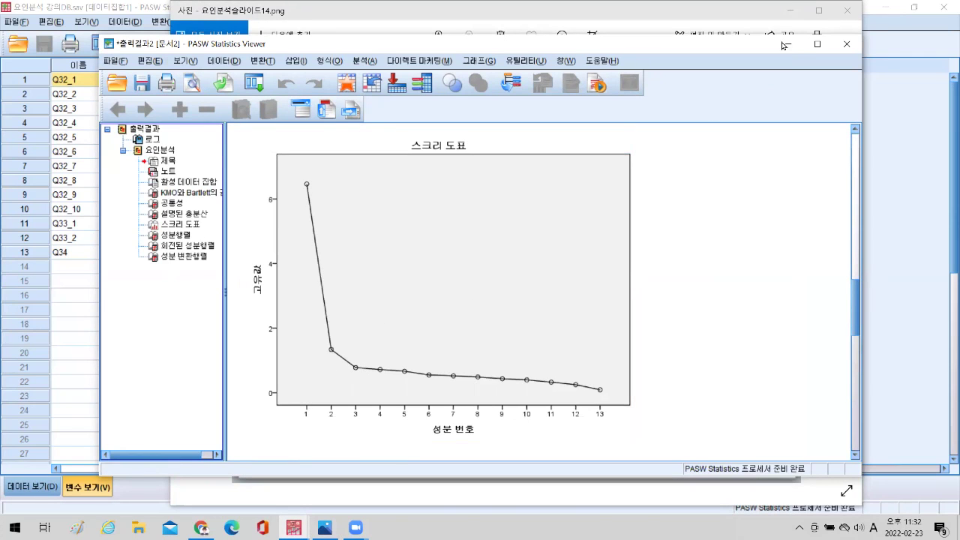
click(553, 187)
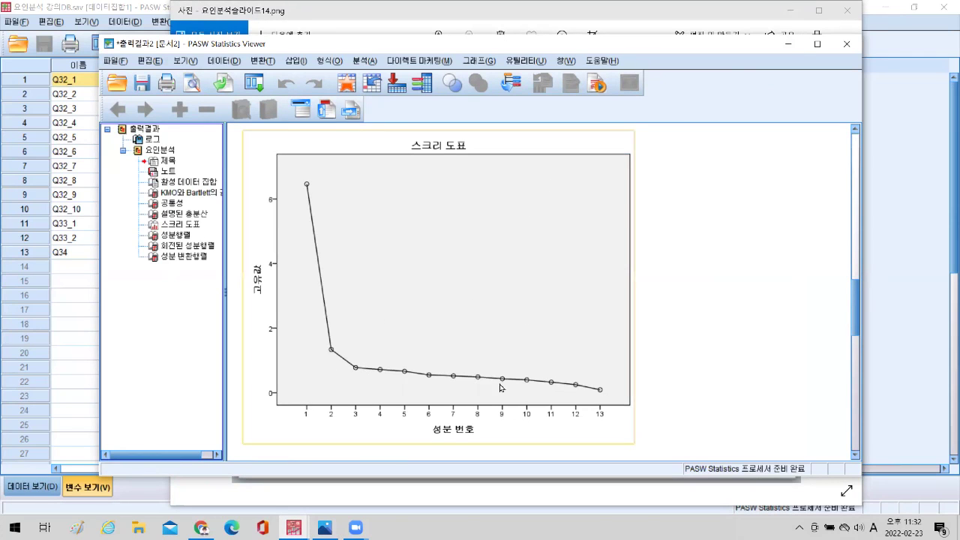
Minimize the output viewer and compare the rotated component matrix slide with the example factor analysis table slide
click(794, 46)
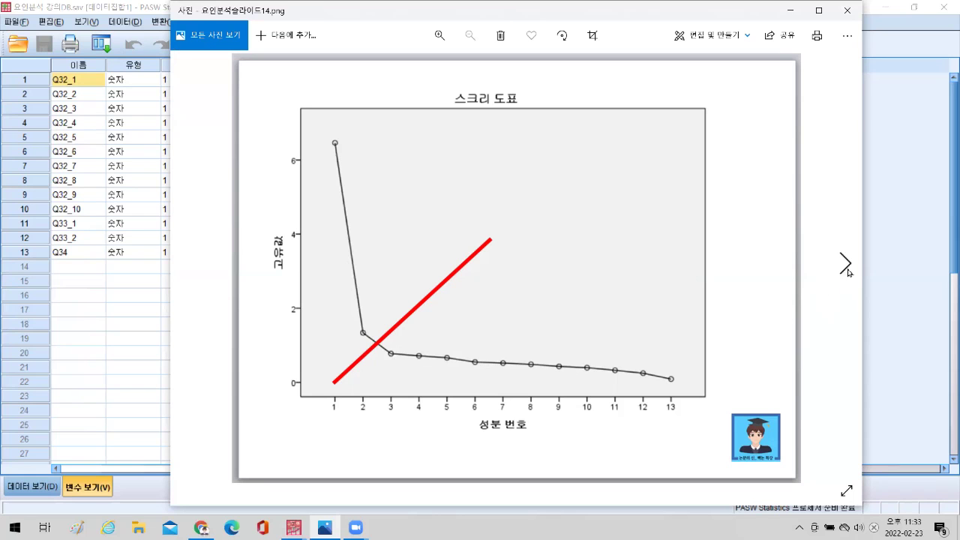
click(846, 264)
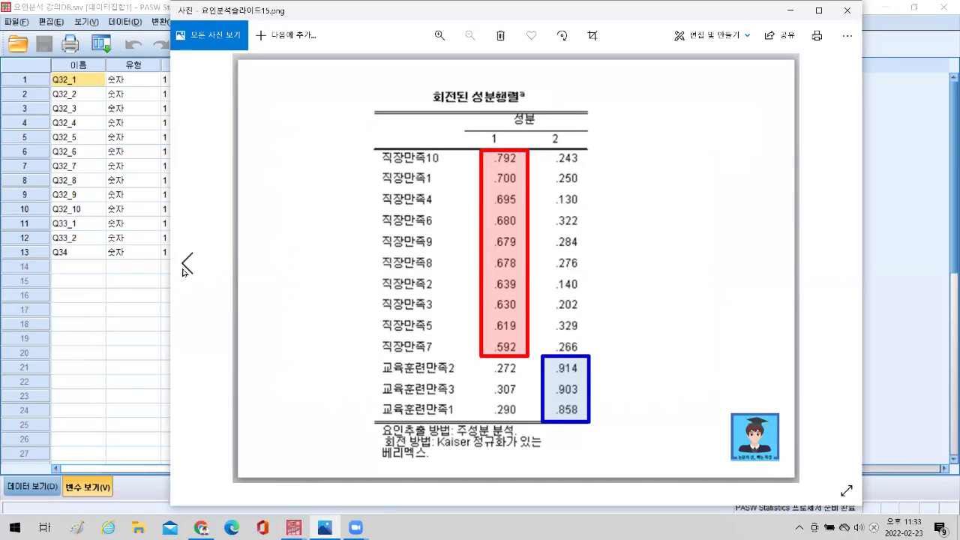
click(186, 264)
click(187, 264)
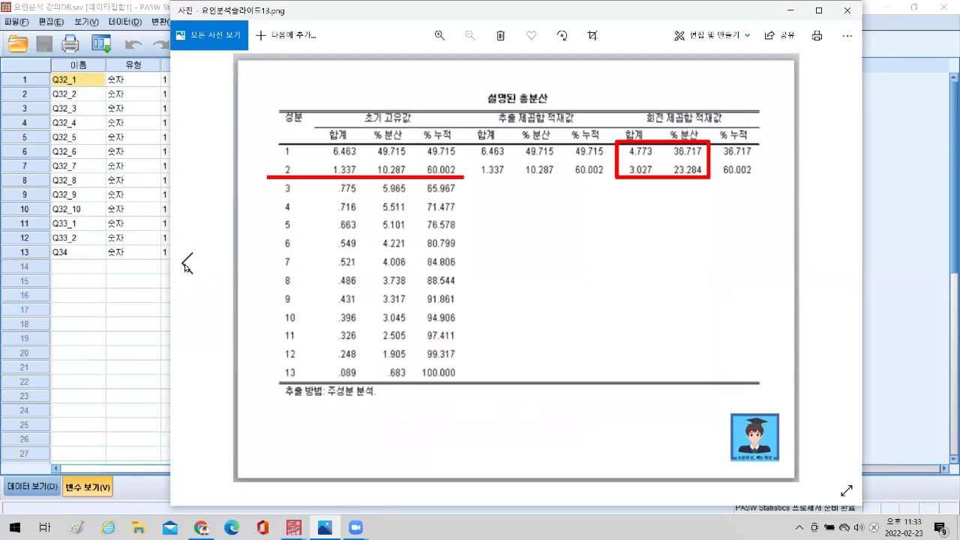
click(186, 264)
click(187, 264)
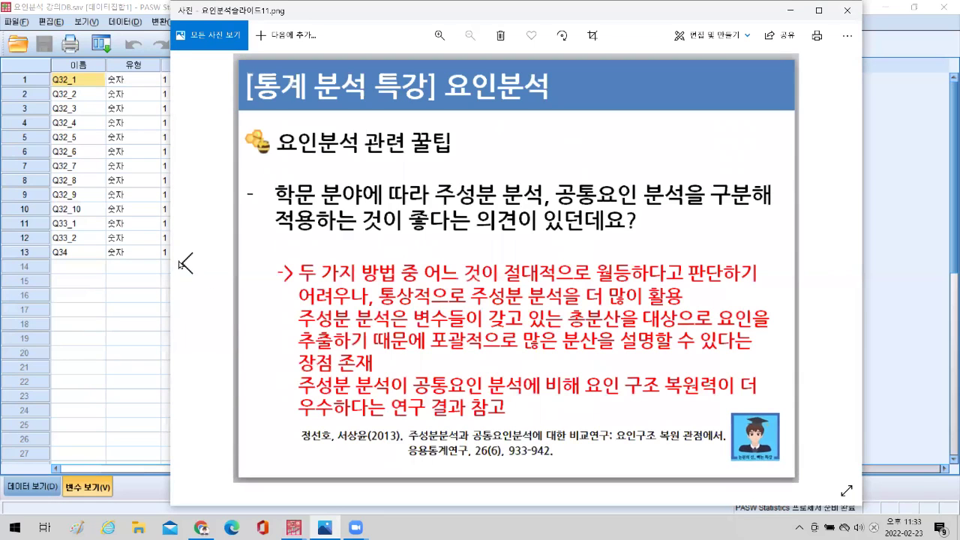
click(187, 264)
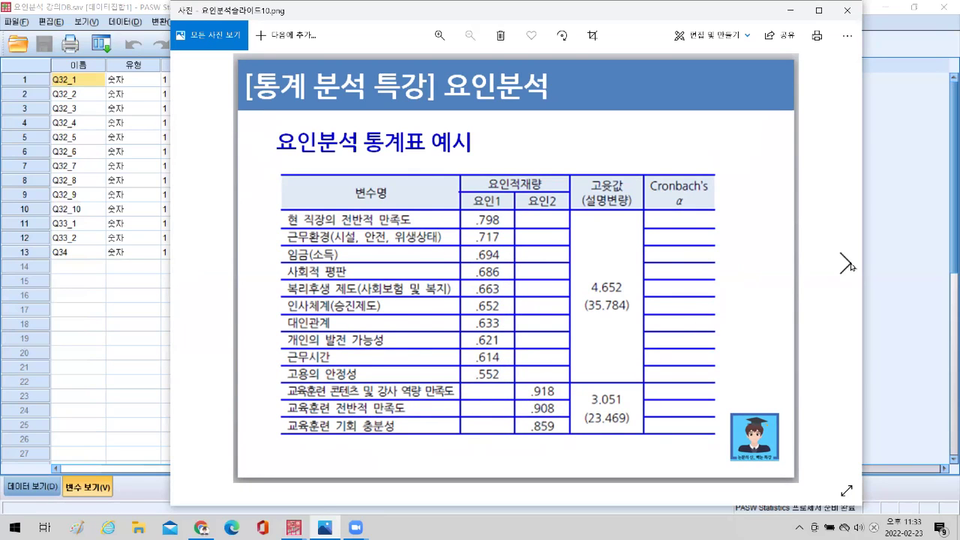
Return to the rotated component matrix slide (요인분석슬라이드15.png) and study the factor loadings of each item
click(850, 266)
click(850, 267)
click(851, 266)
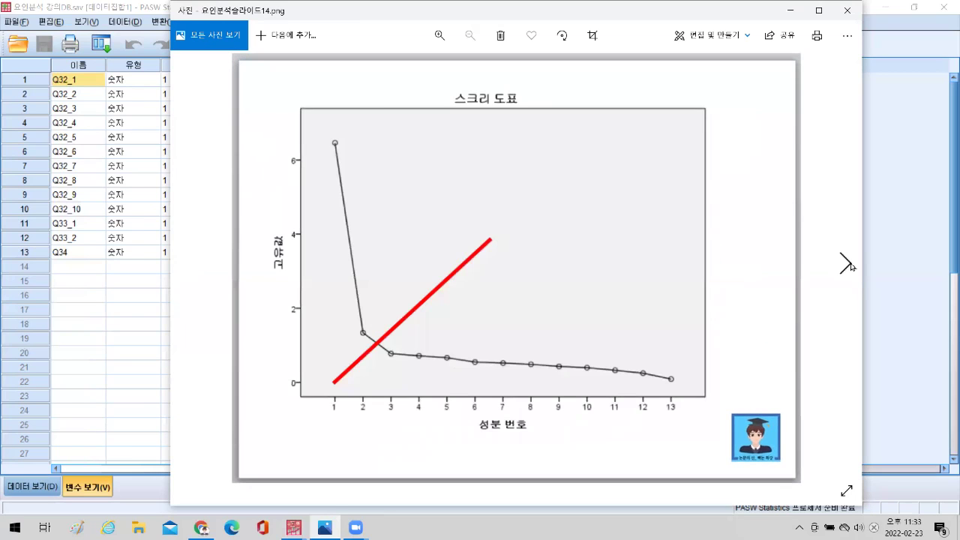
click(850, 266)
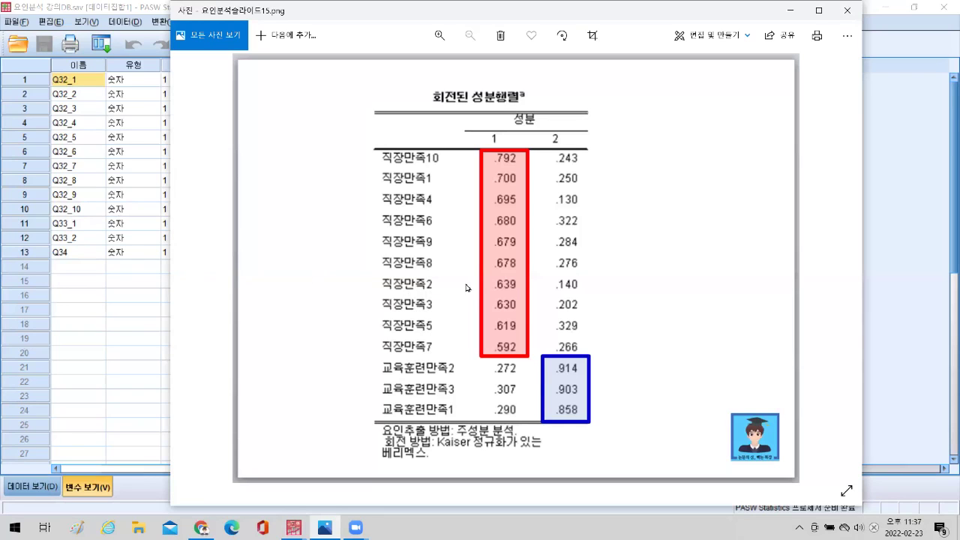
Switch to the PASW Statistics Data Editor and widen the variable label column (설명) in the variable view
click(89, 196)
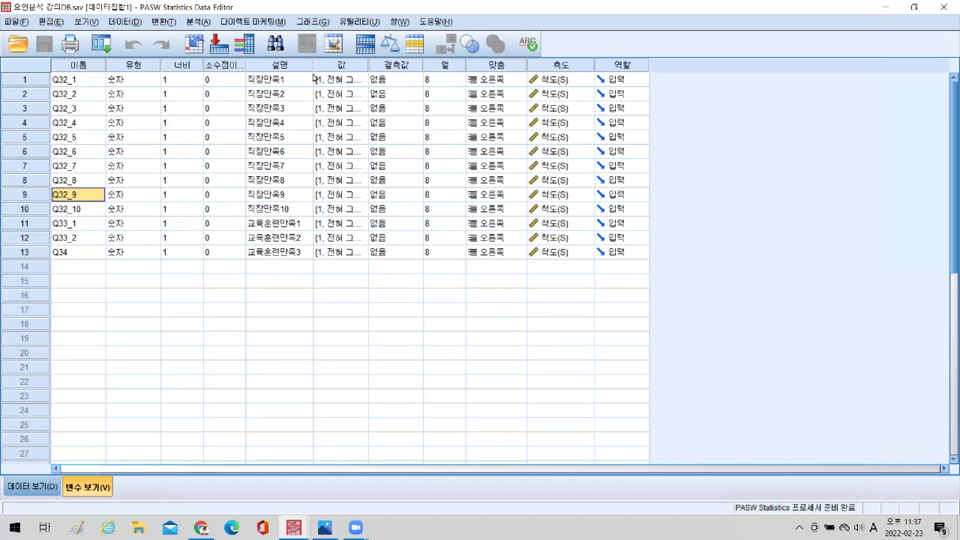
drag(313, 65, 340, 69)
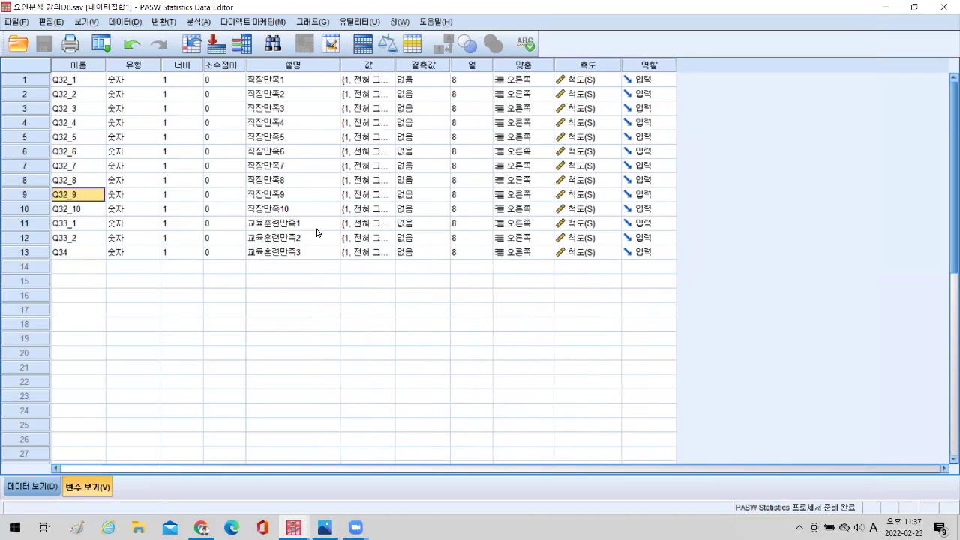